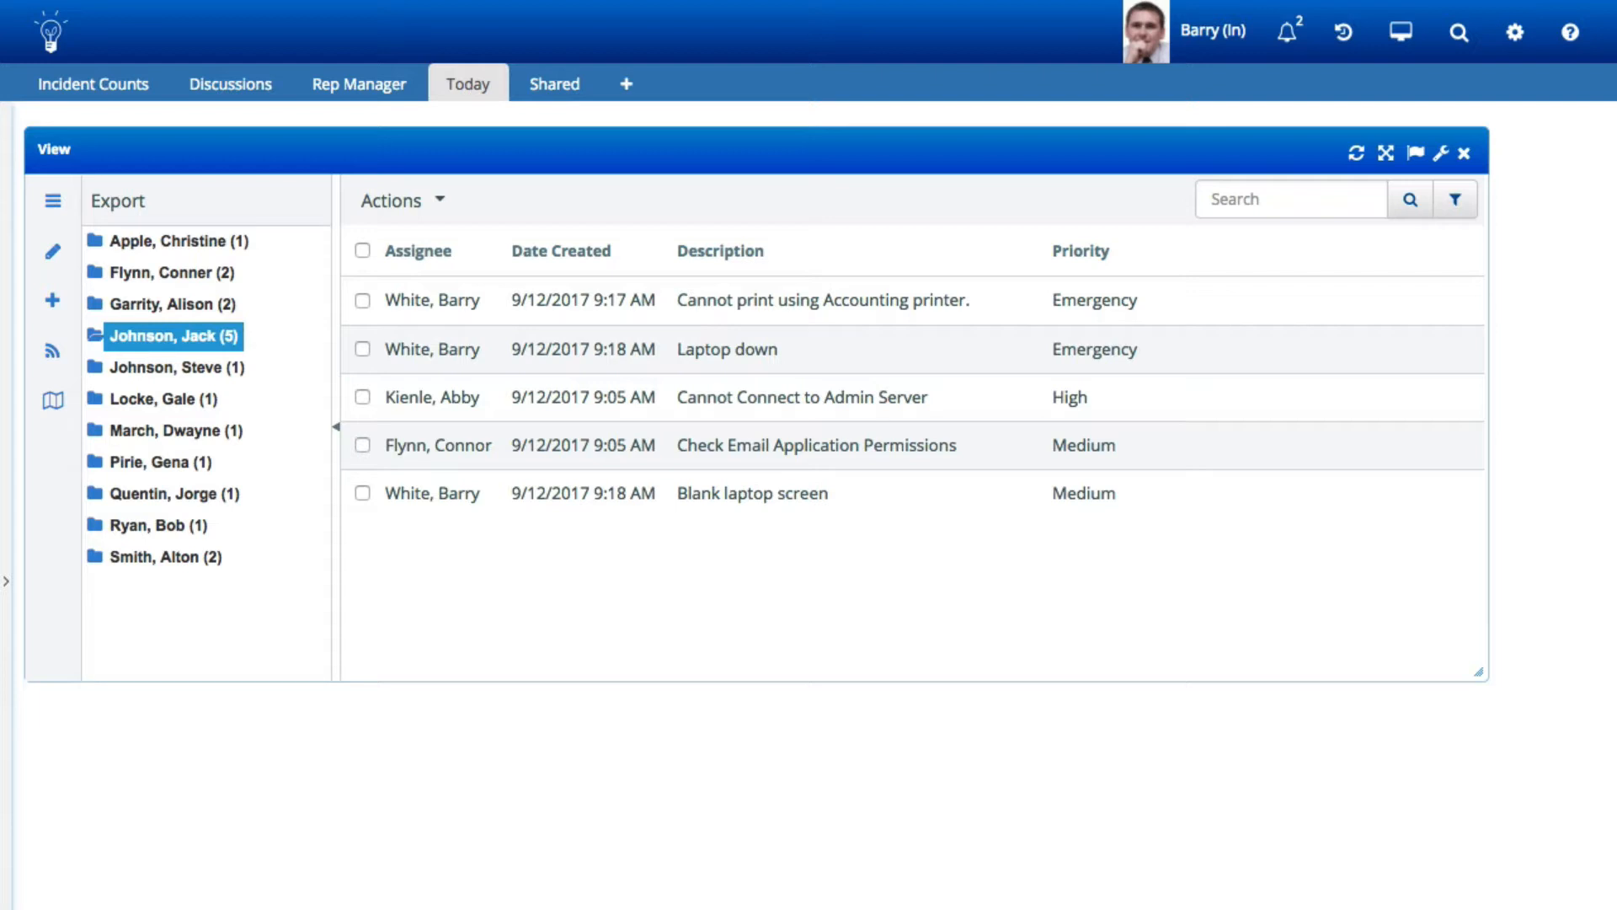
Open the Report View Designer for desktop content to view its layout
{"action": "left_click", "coordinate": [1402, 34]}
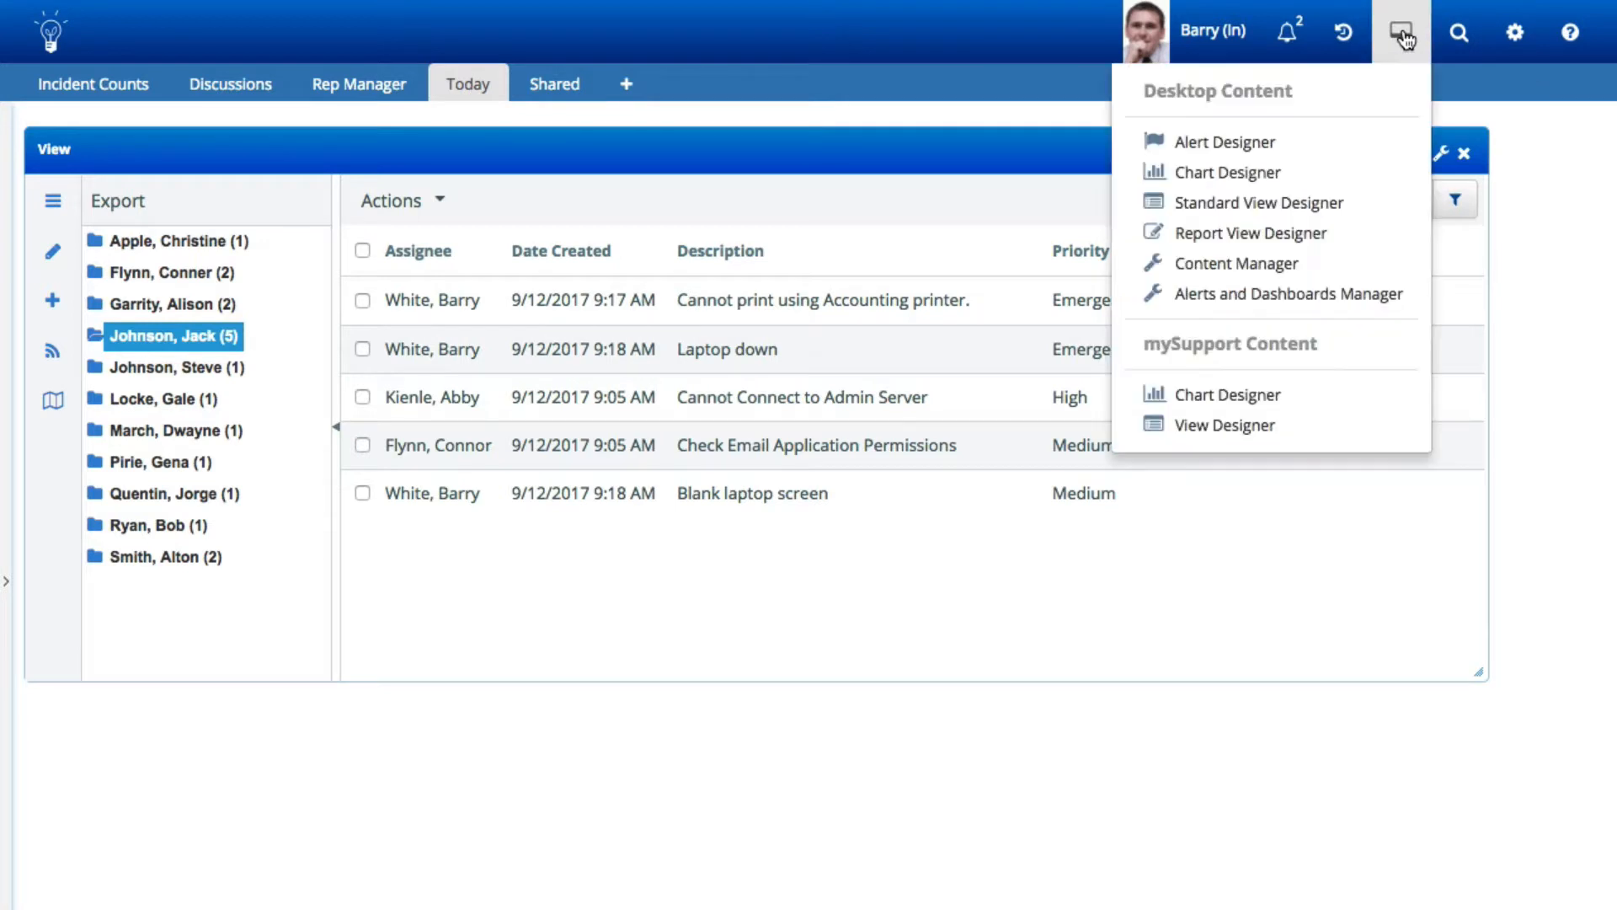
{"action": "left_click", "coordinate": [1293, 243]}
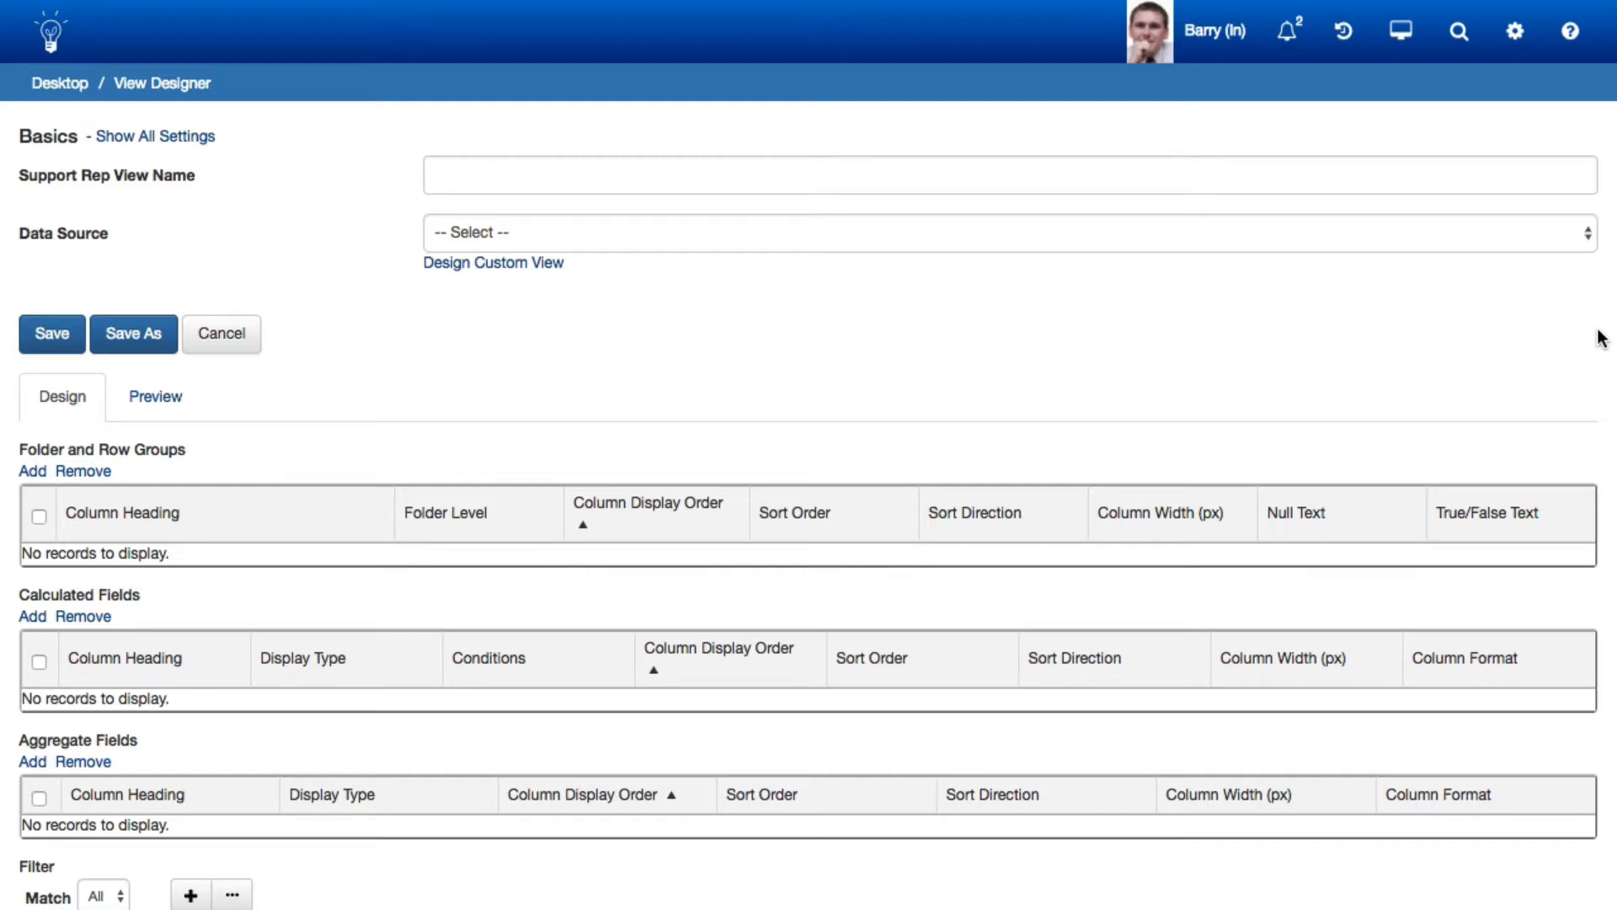
Open the Standard View Designer and name the new view "This Week's Priority Open Incidents"
{"action": "left_click", "coordinate": [1402, 42]}
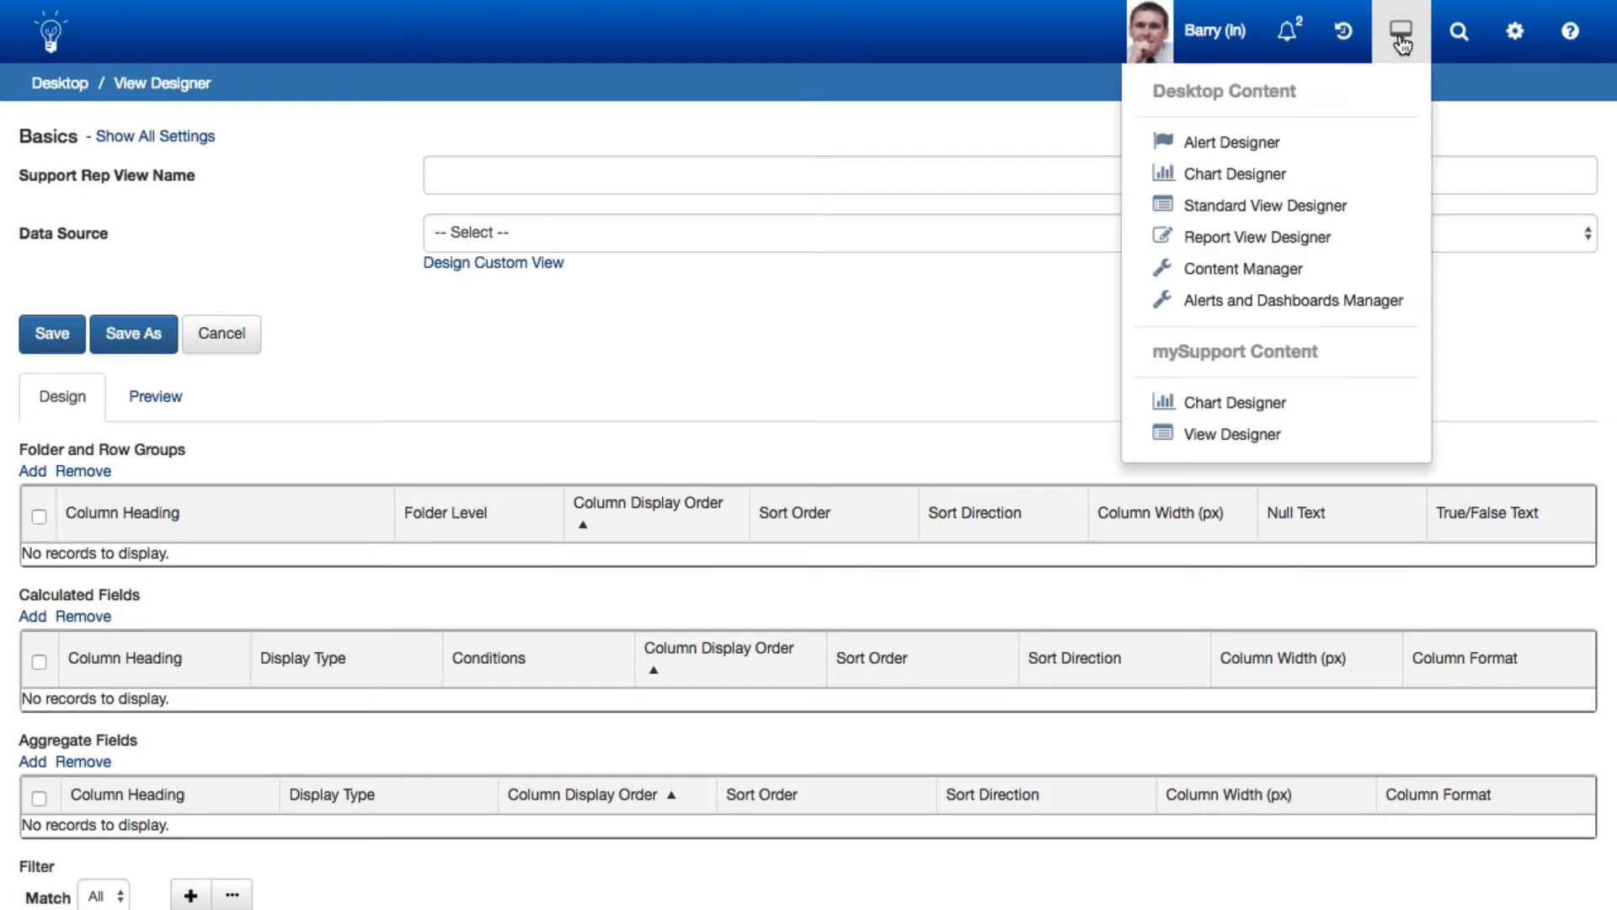
{"action": "left_click", "coordinate": [1315, 206]}
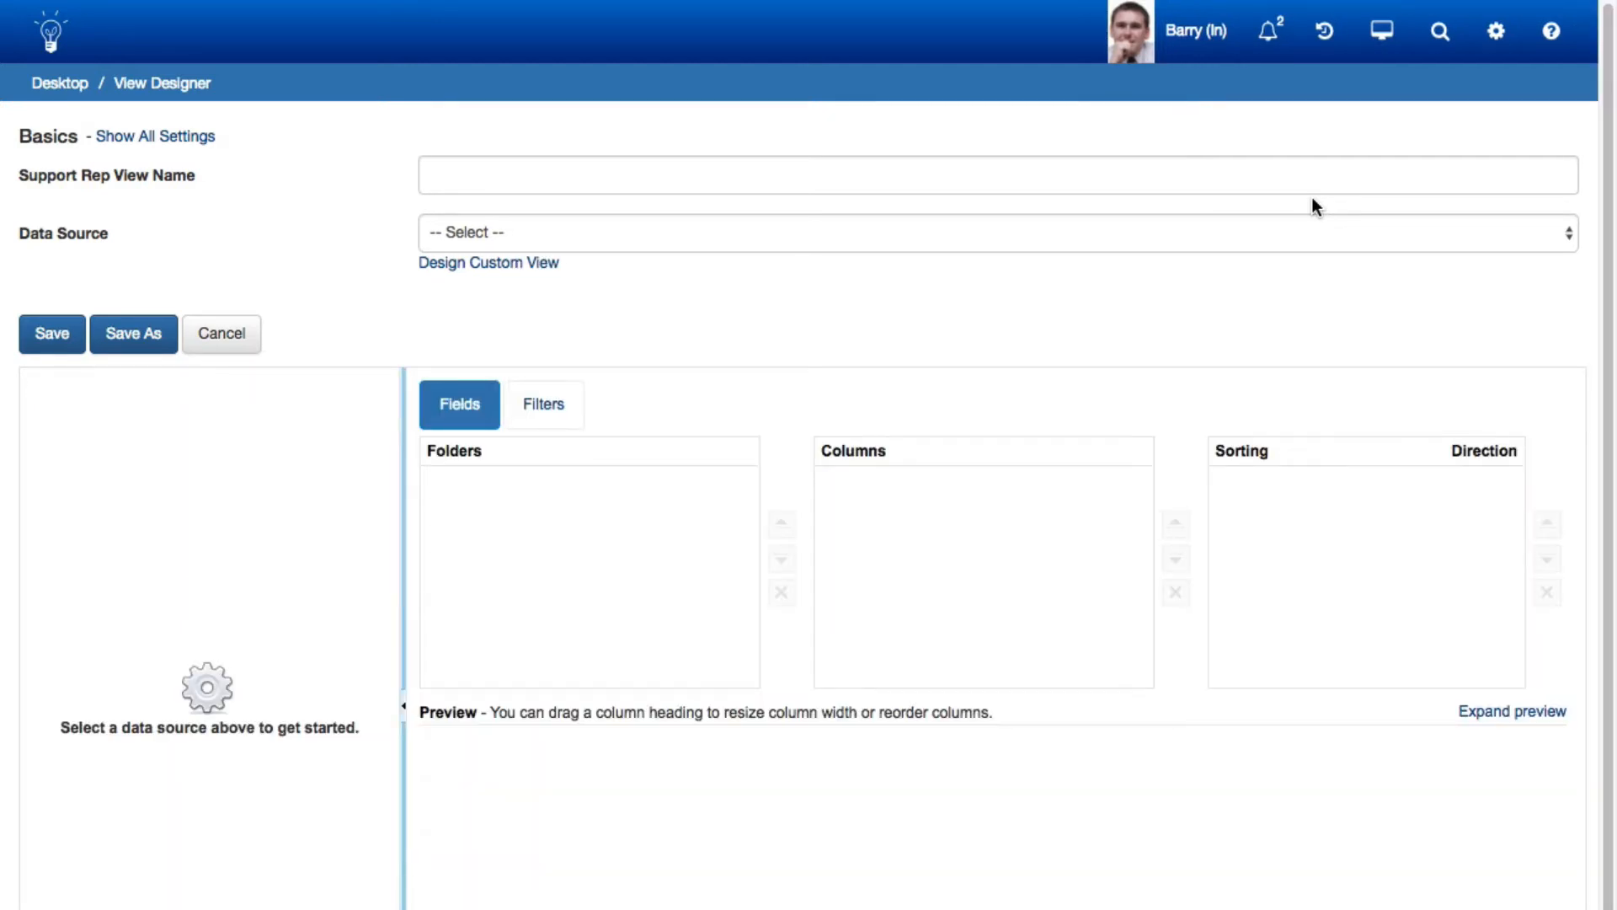
{"action": "left_click", "coordinate": [438, 175]}
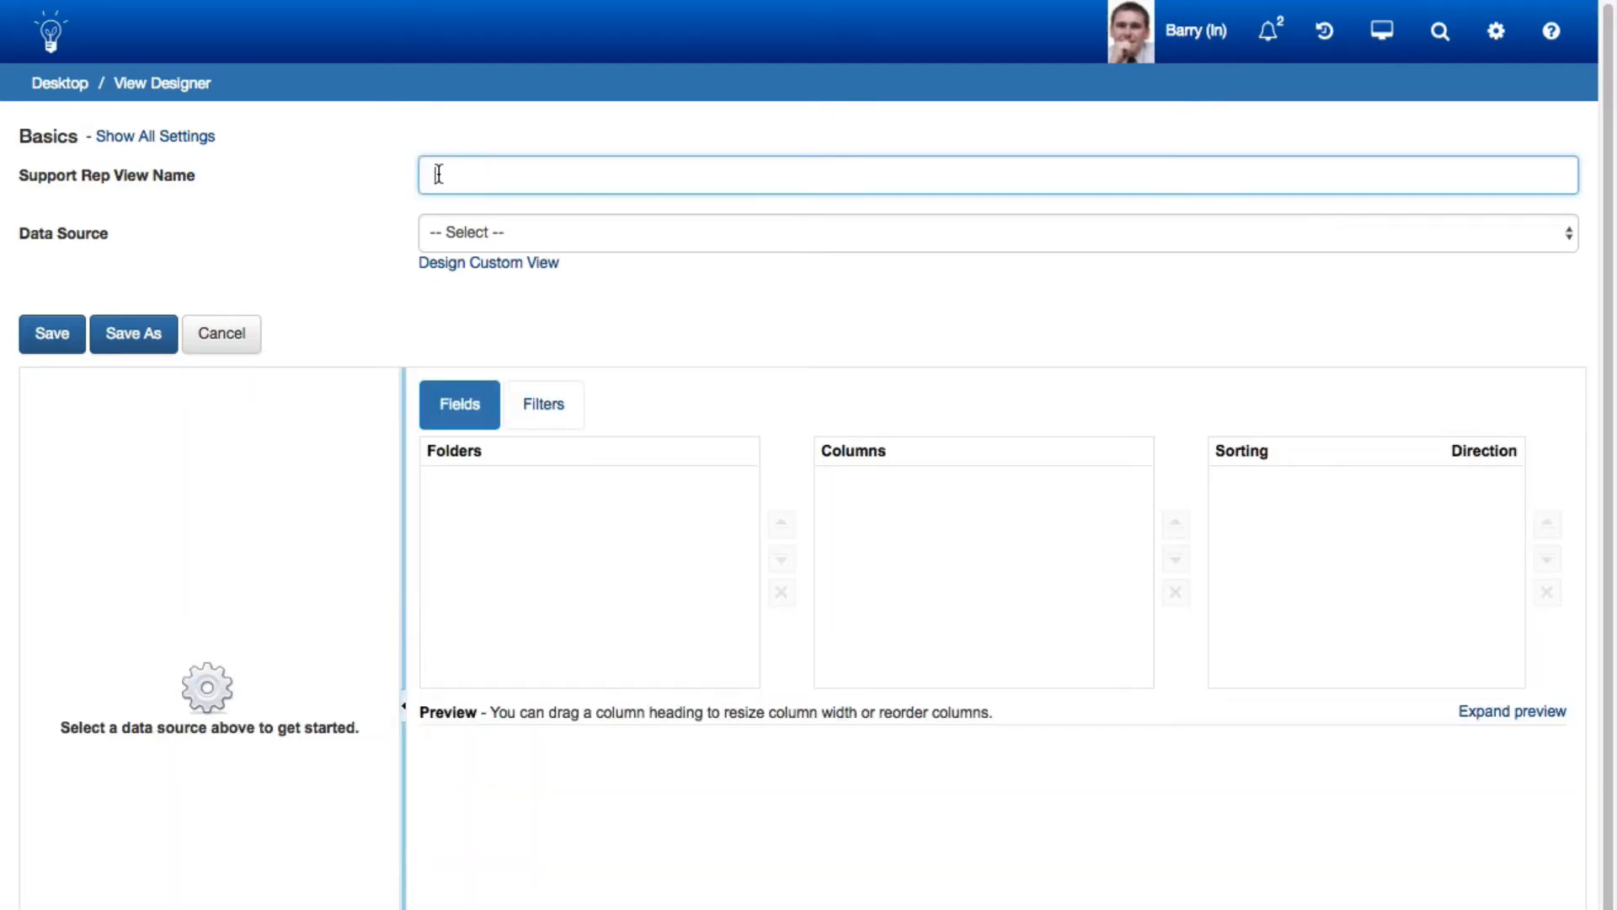
{"action": "type", "text": "This Week's Priority Op"}
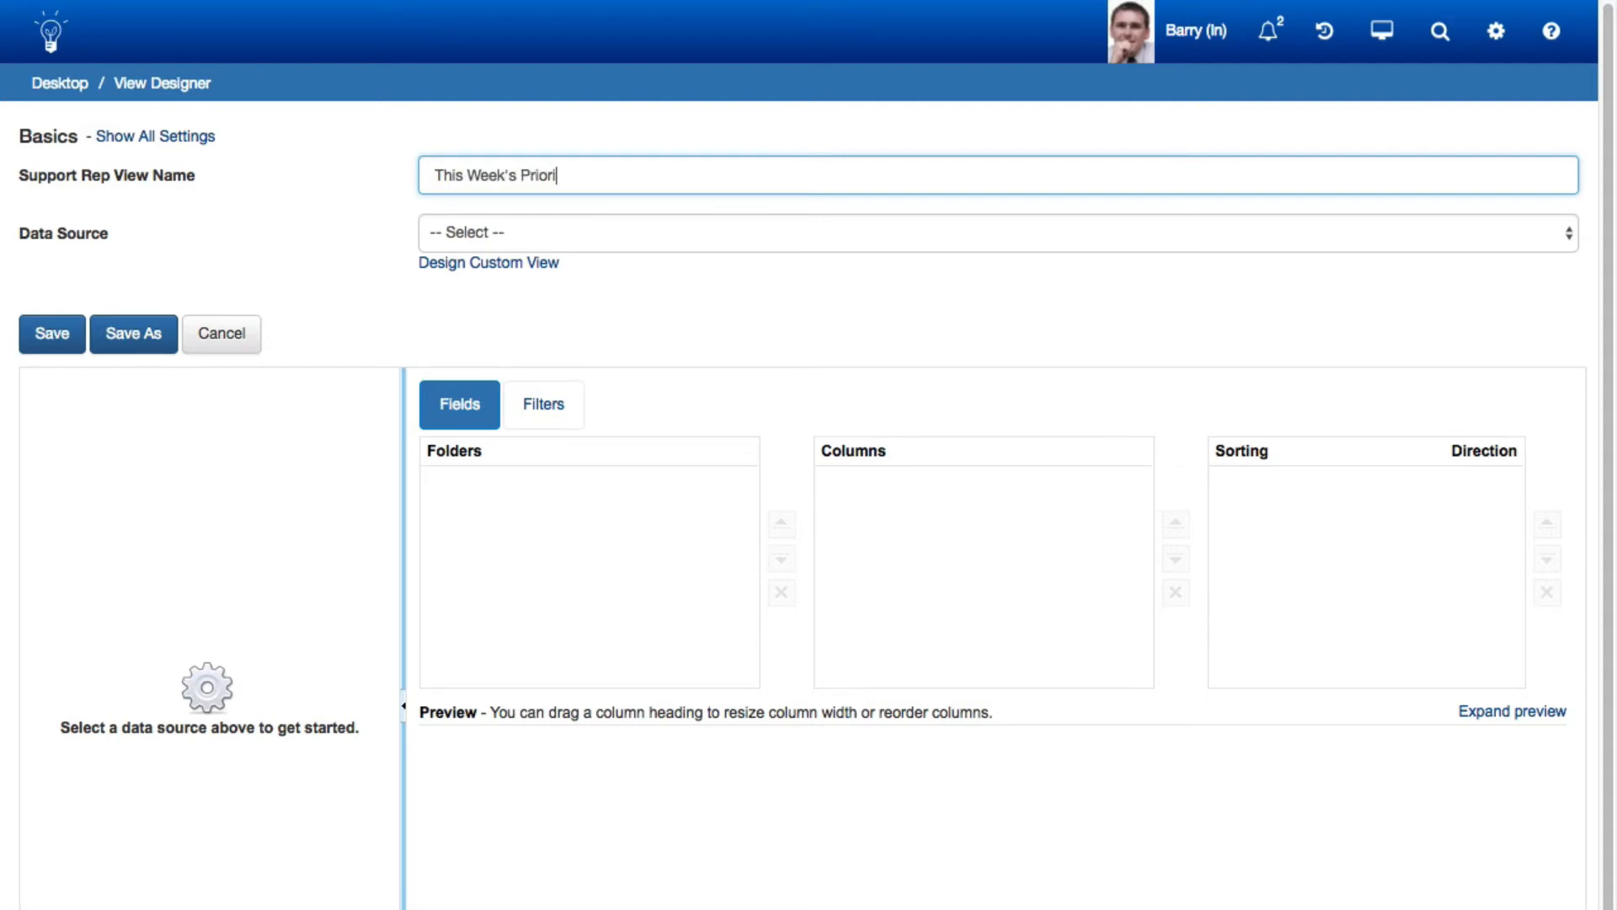
{"action": "type", "text": "en Incidents"}
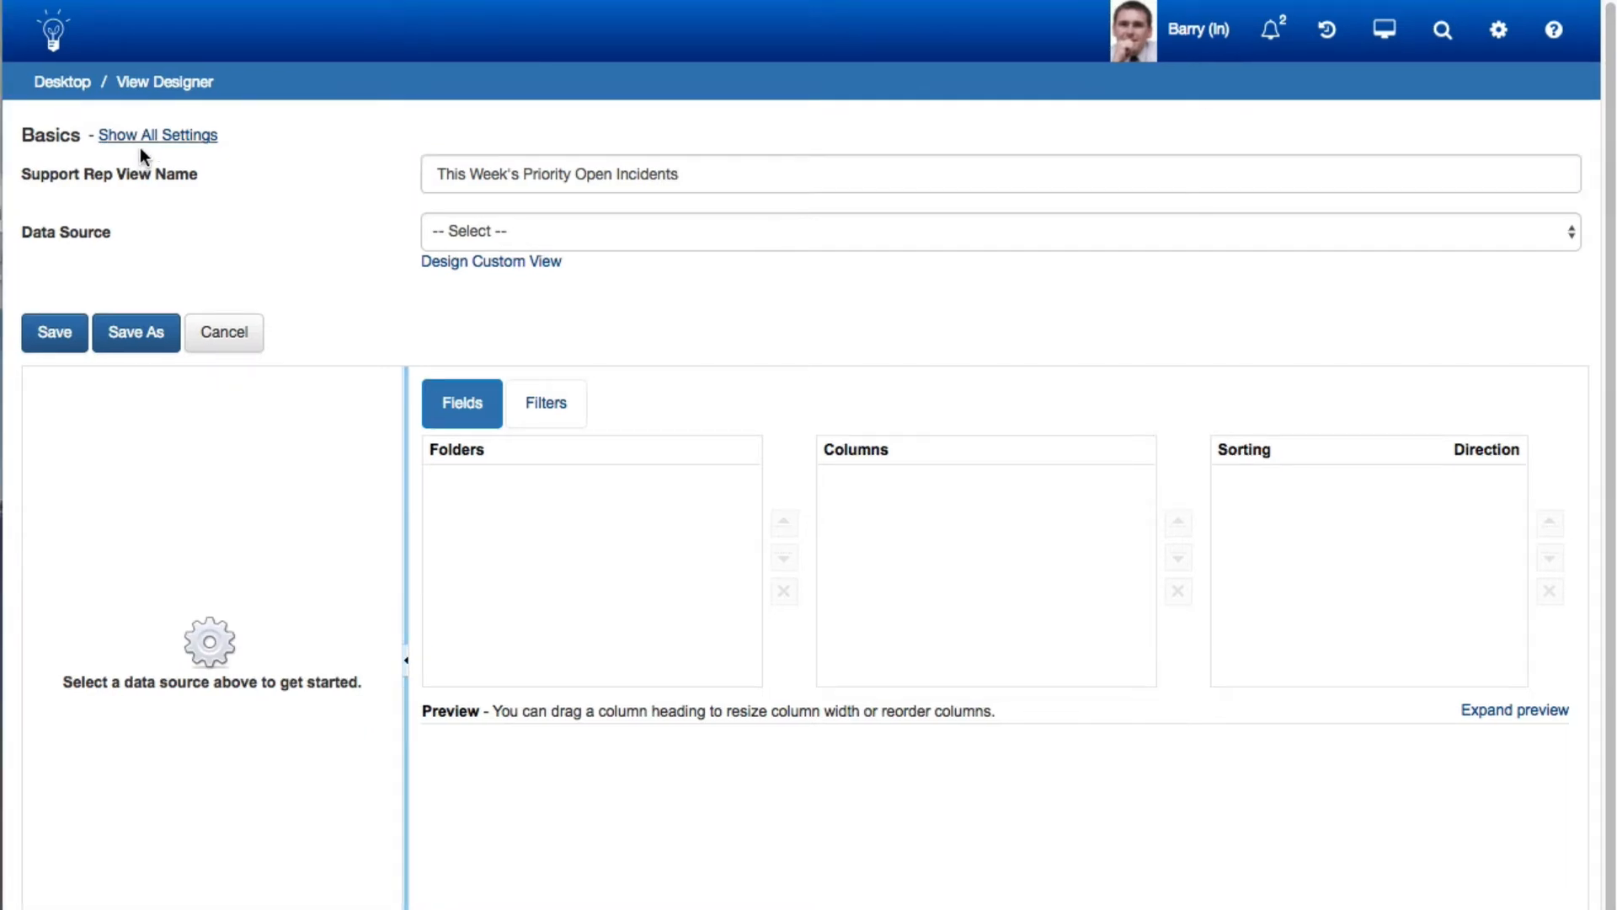
Show all of the view's basic settings for review and hide the advanced ones again
{"action": "left_click", "coordinate": [145, 136]}
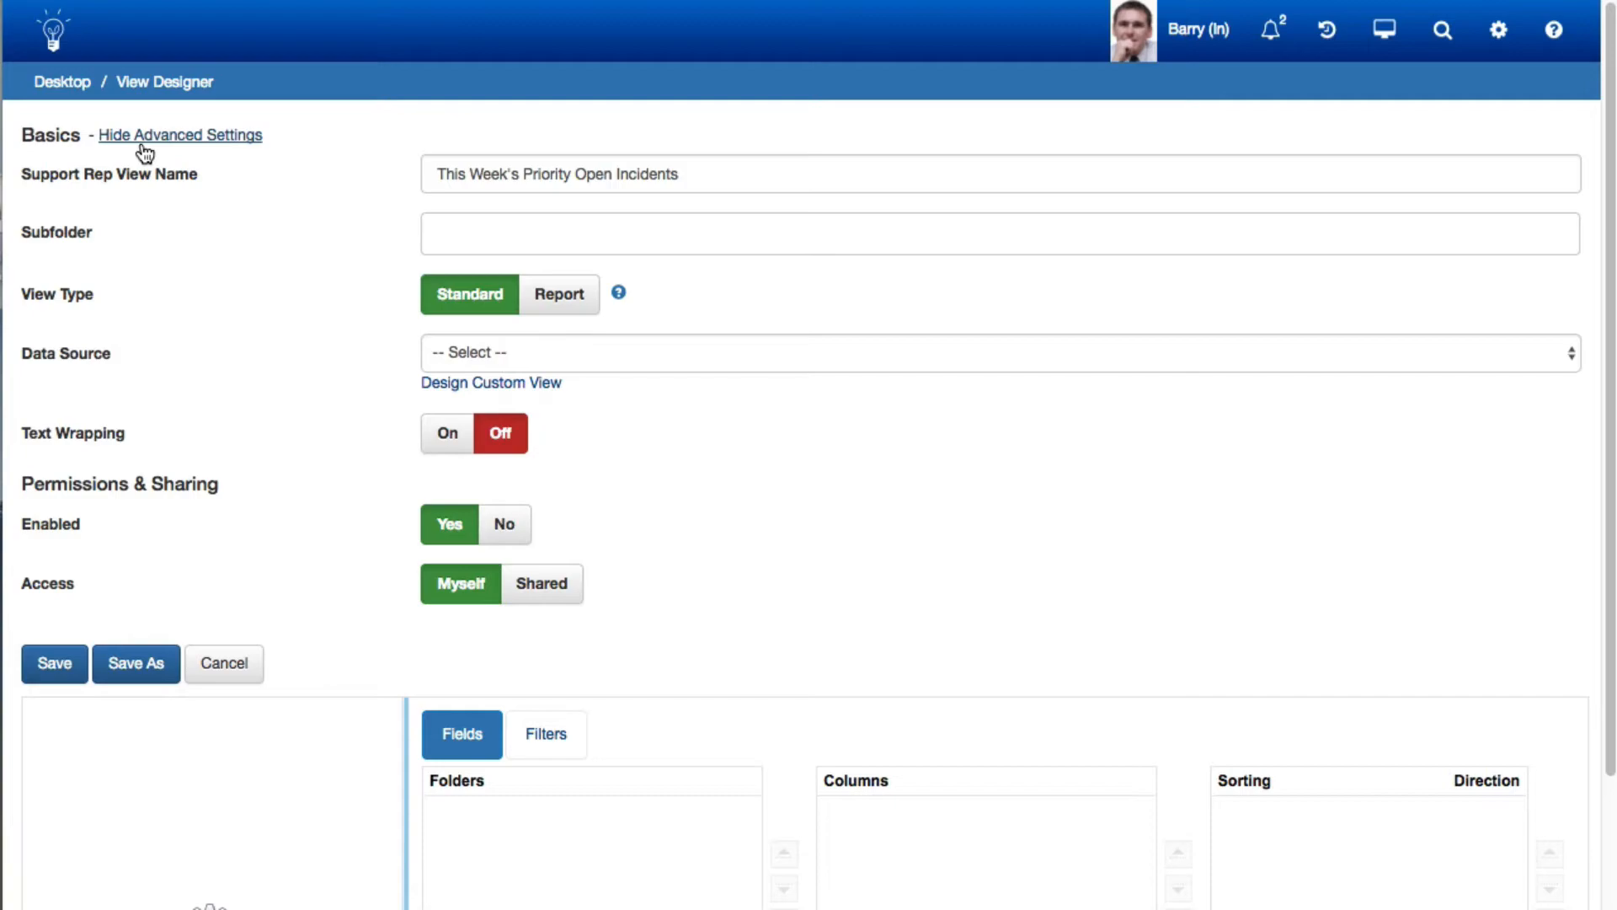
{"action": "left_click", "coordinate": [144, 136]}
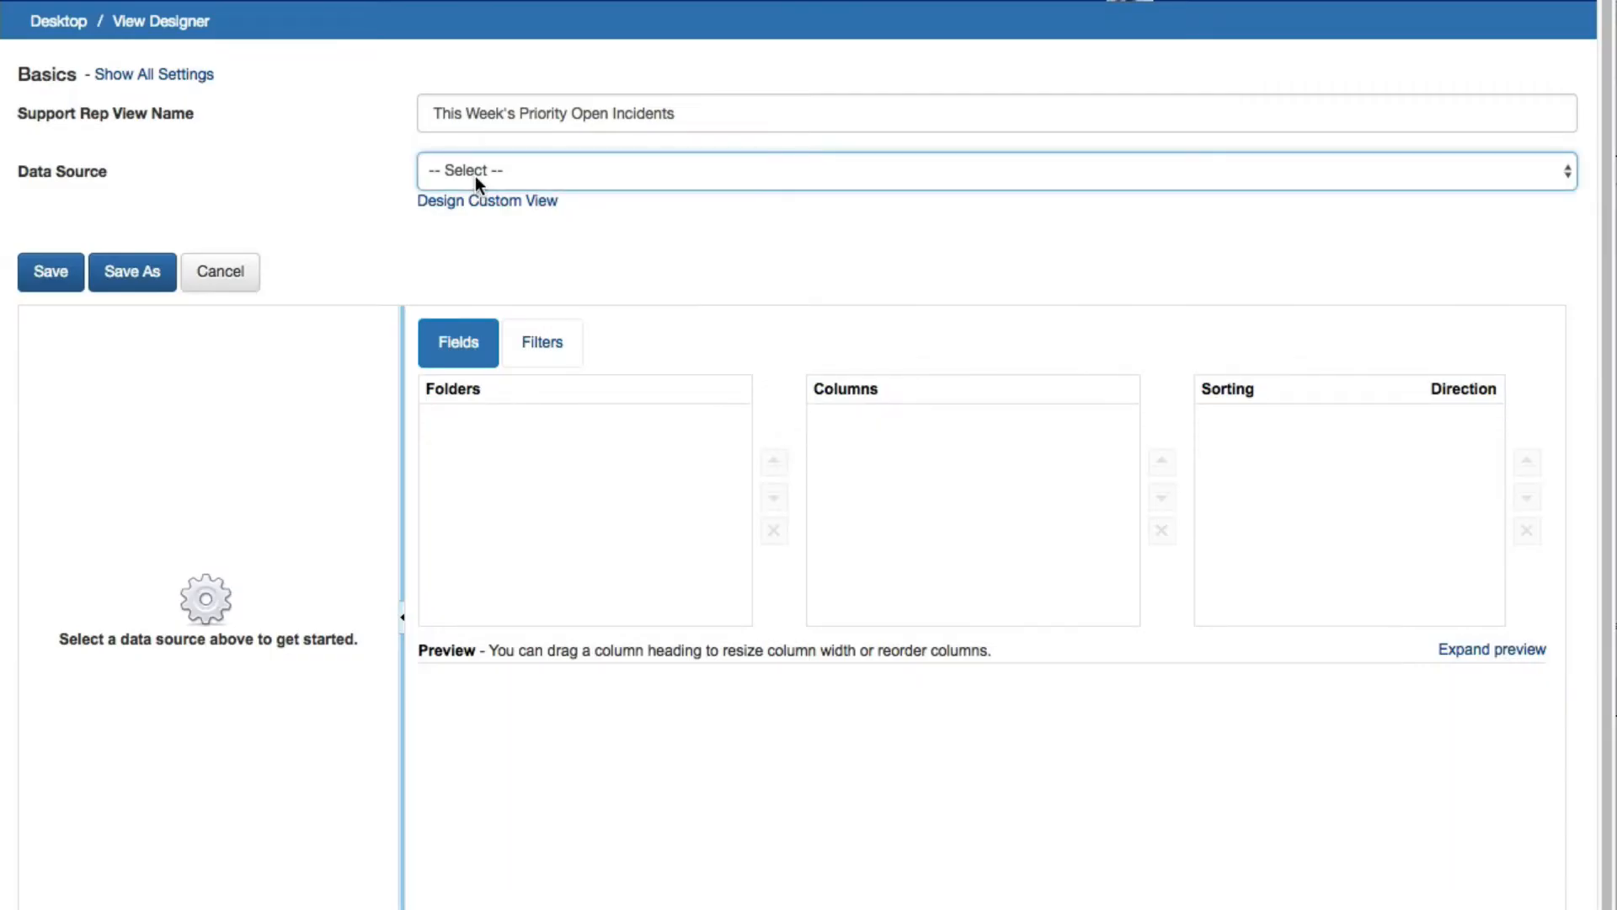
Set the data source to Incidents and add the customer's Name field to the folders
{"action": "left_click", "coordinate": [475, 172]}
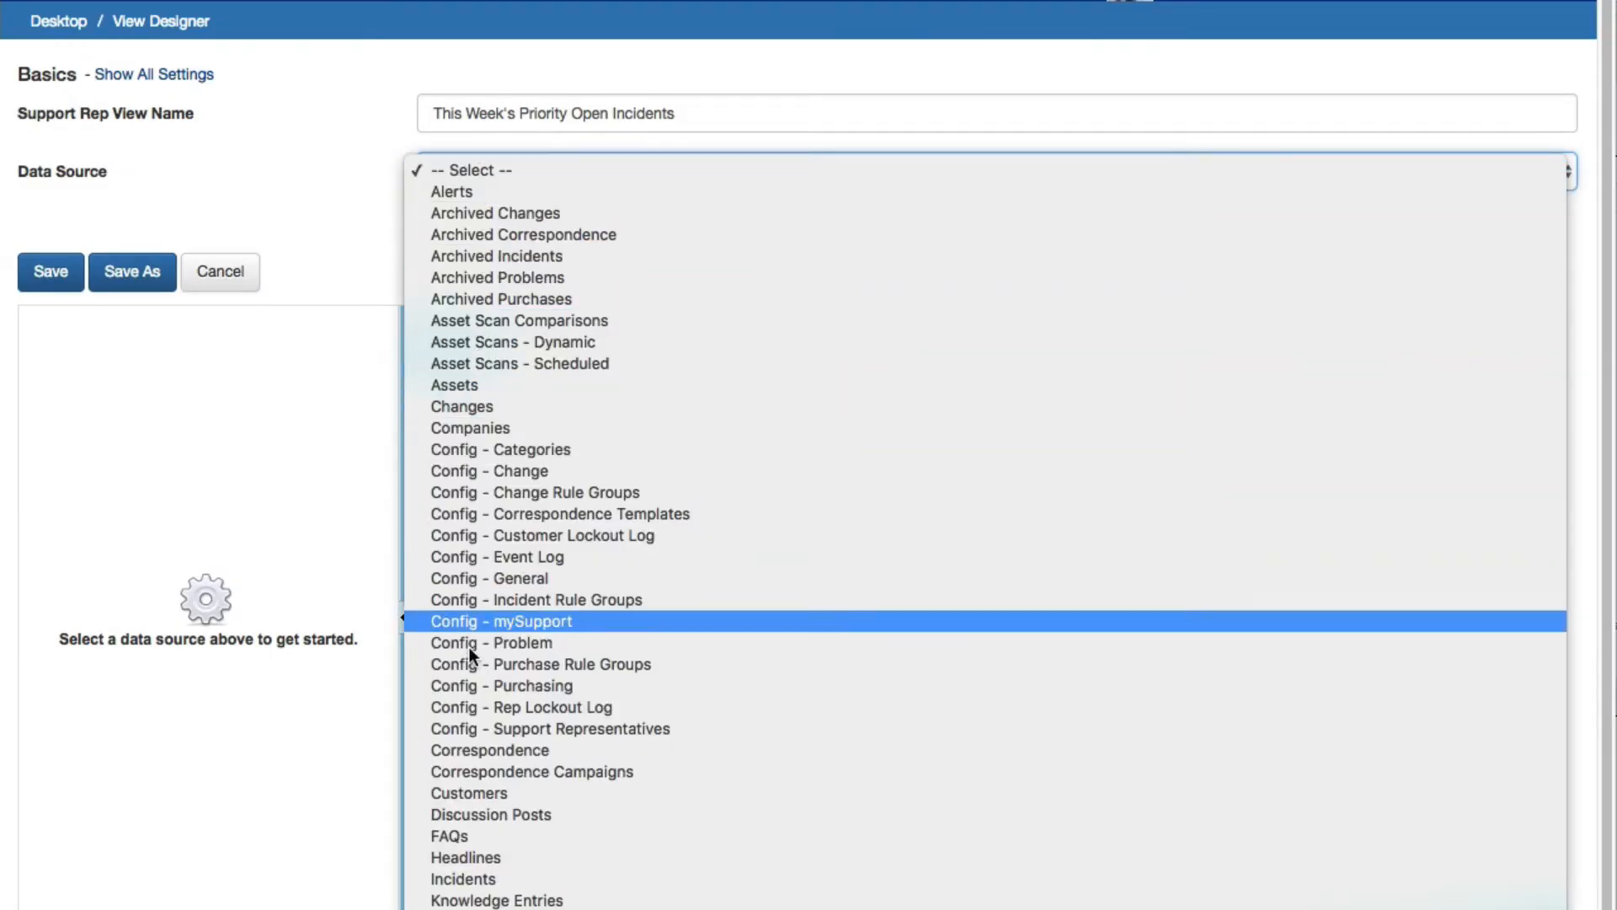
{"action": "left_click", "coordinate": [469, 881]}
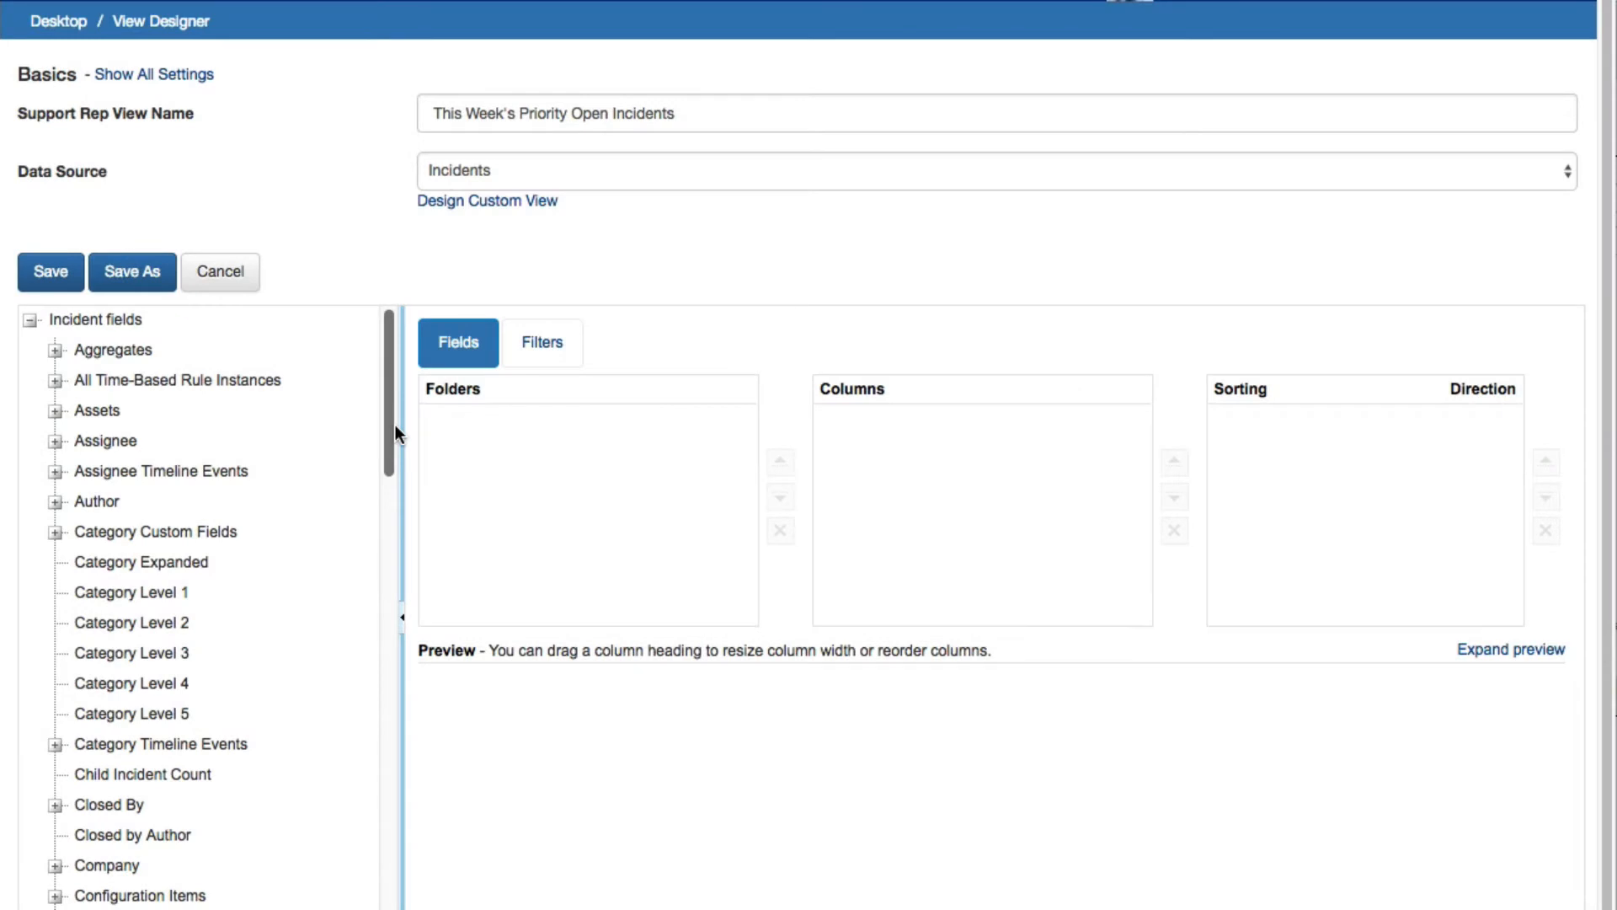
{"action": "left_click_drag", "start_coordinate": [396, 425], "coordinate": [383, 605]}
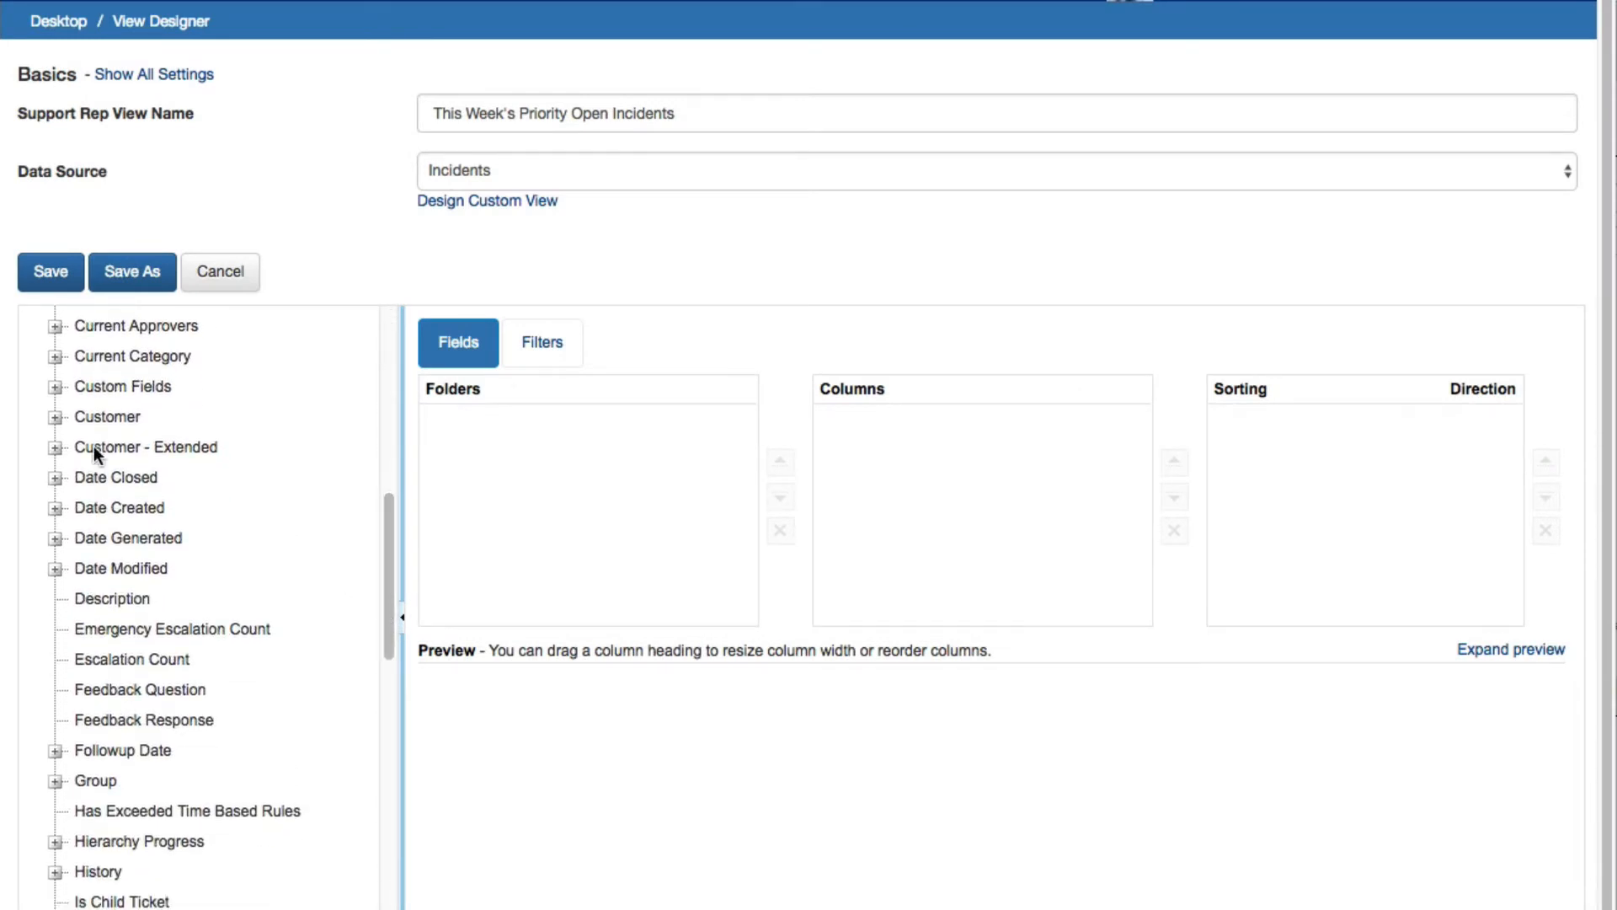
{"action": "left_click", "coordinate": [58, 421]}
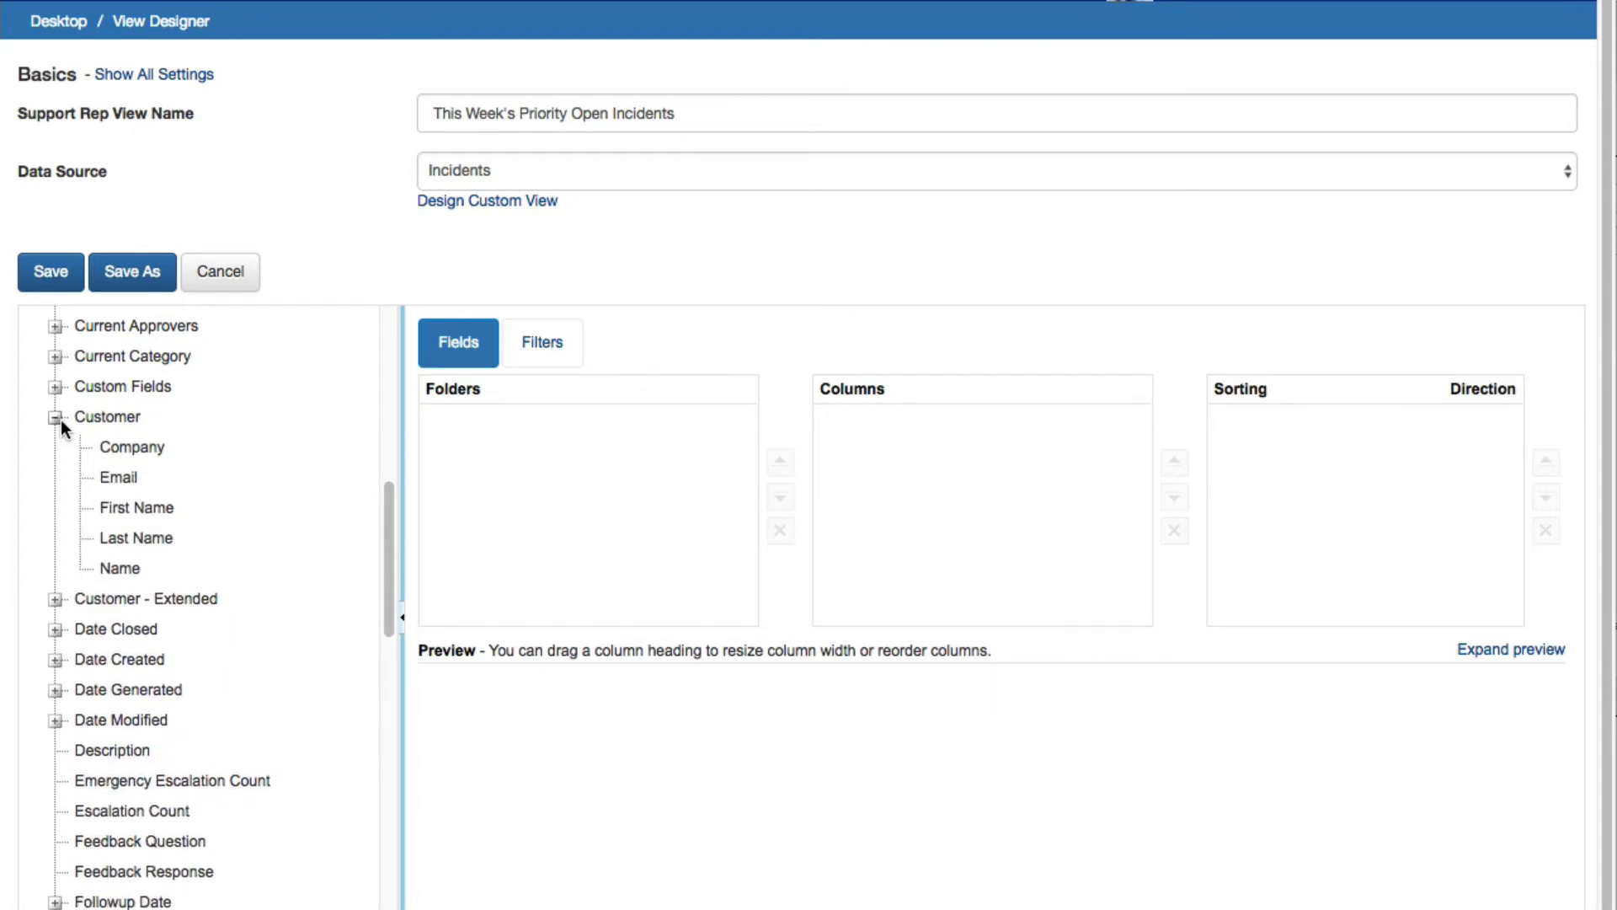
{"action": "left_click_drag", "start_coordinate": [124, 573], "coordinate": [509, 440]}
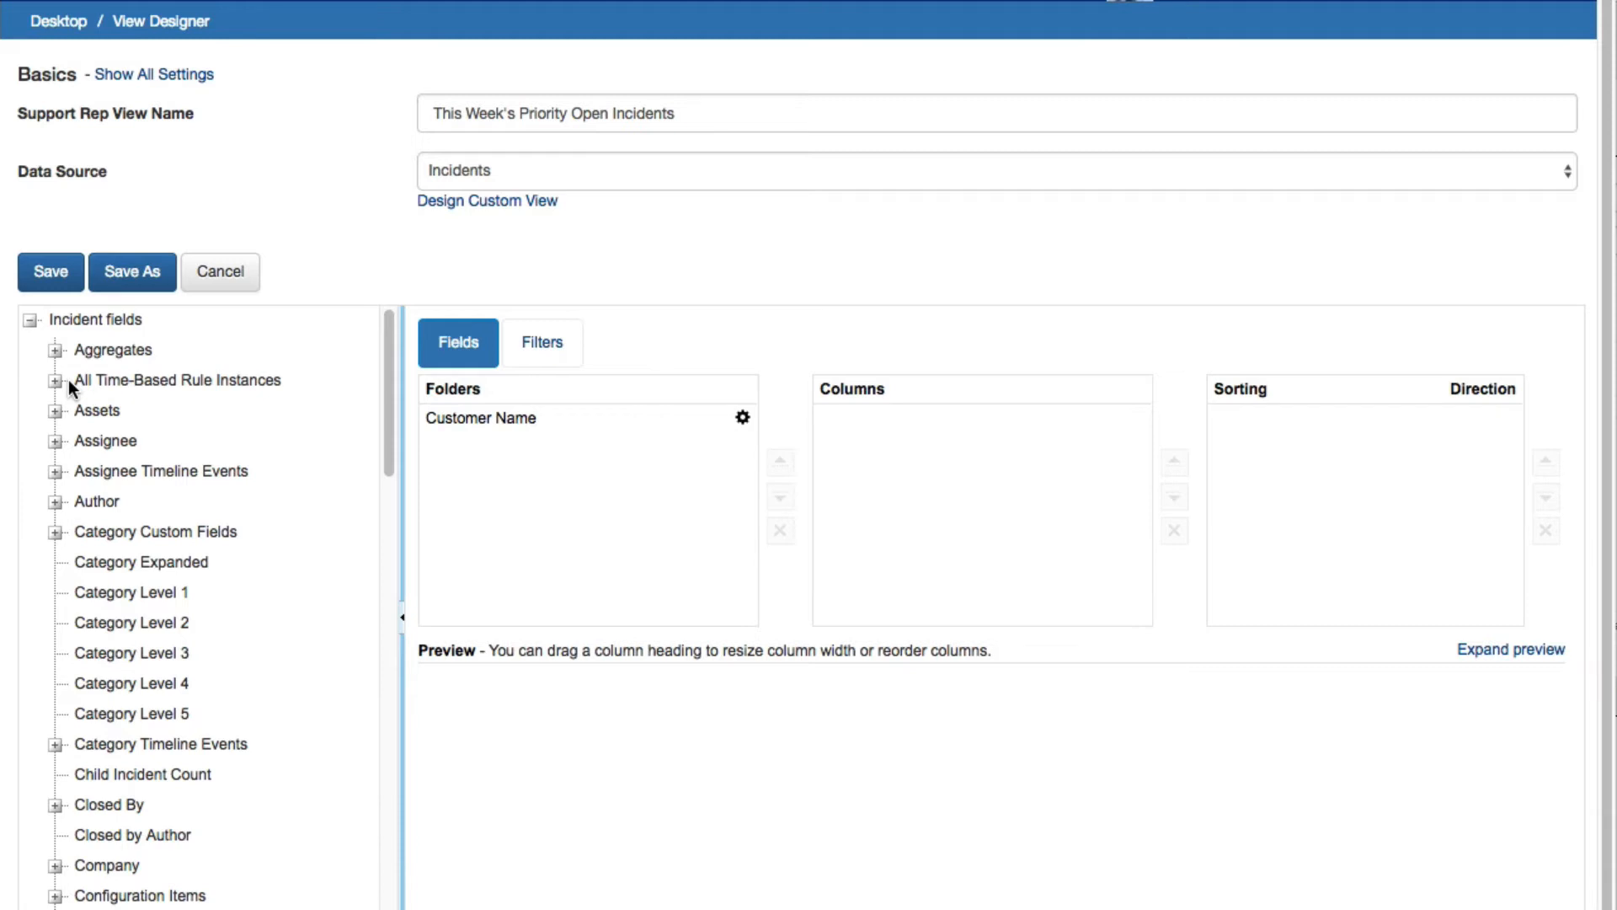
Add the assignee's Name and the Date and Time of Date Created as columns of the view
{"action": "left_click", "coordinate": [63, 442]}
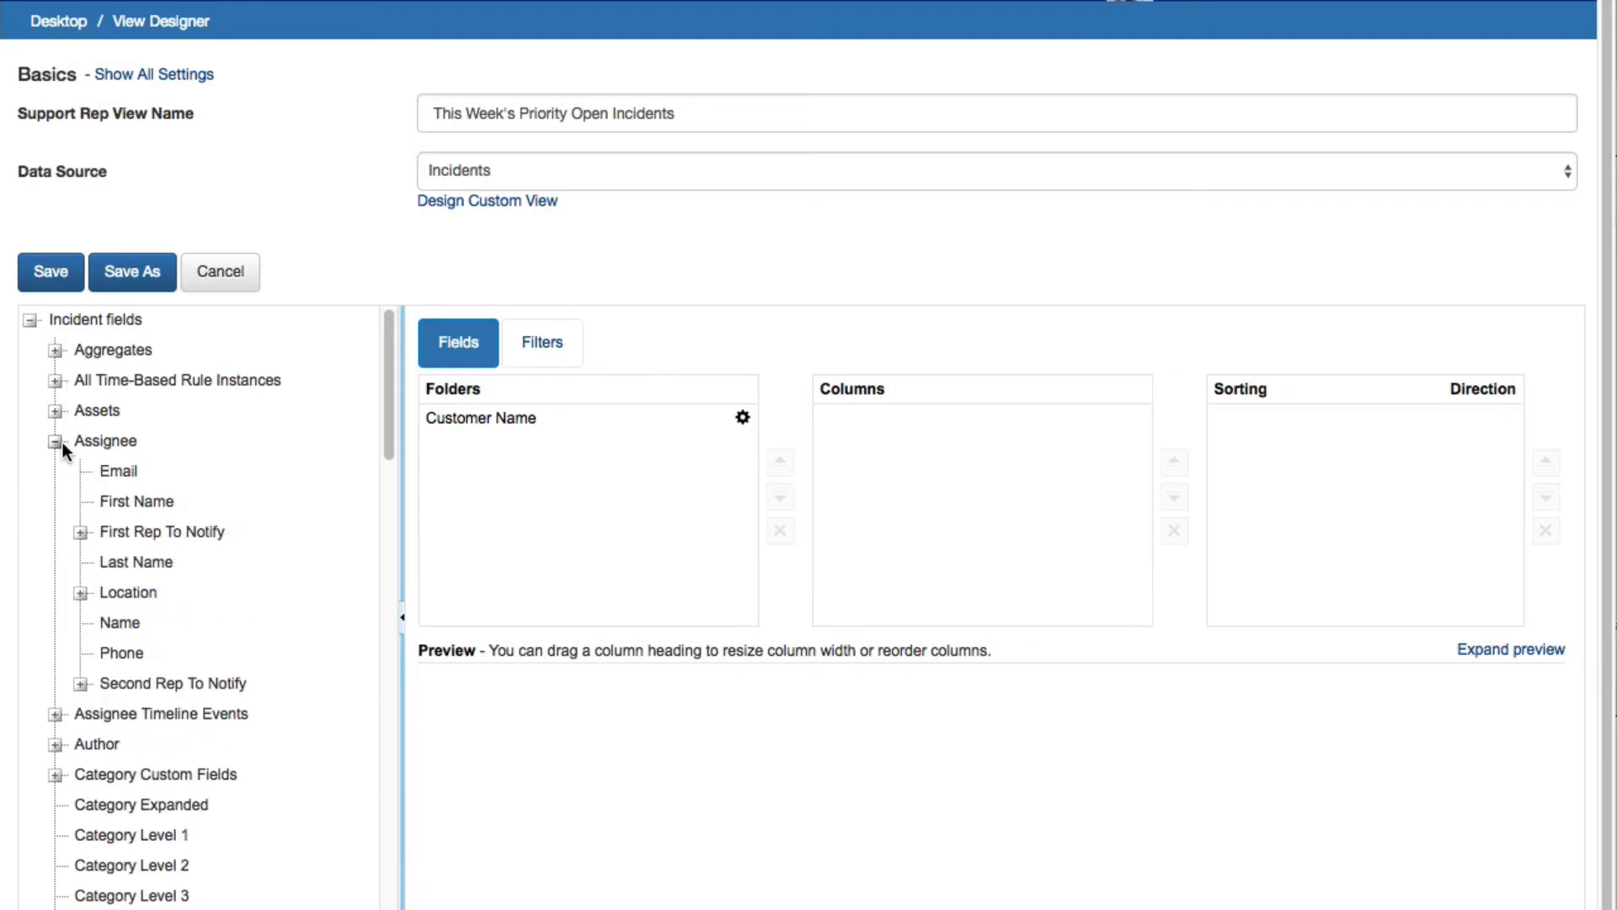
{"action": "left_click_drag", "start_coordinate": [135, 622], "coordinate": [928, 445]}
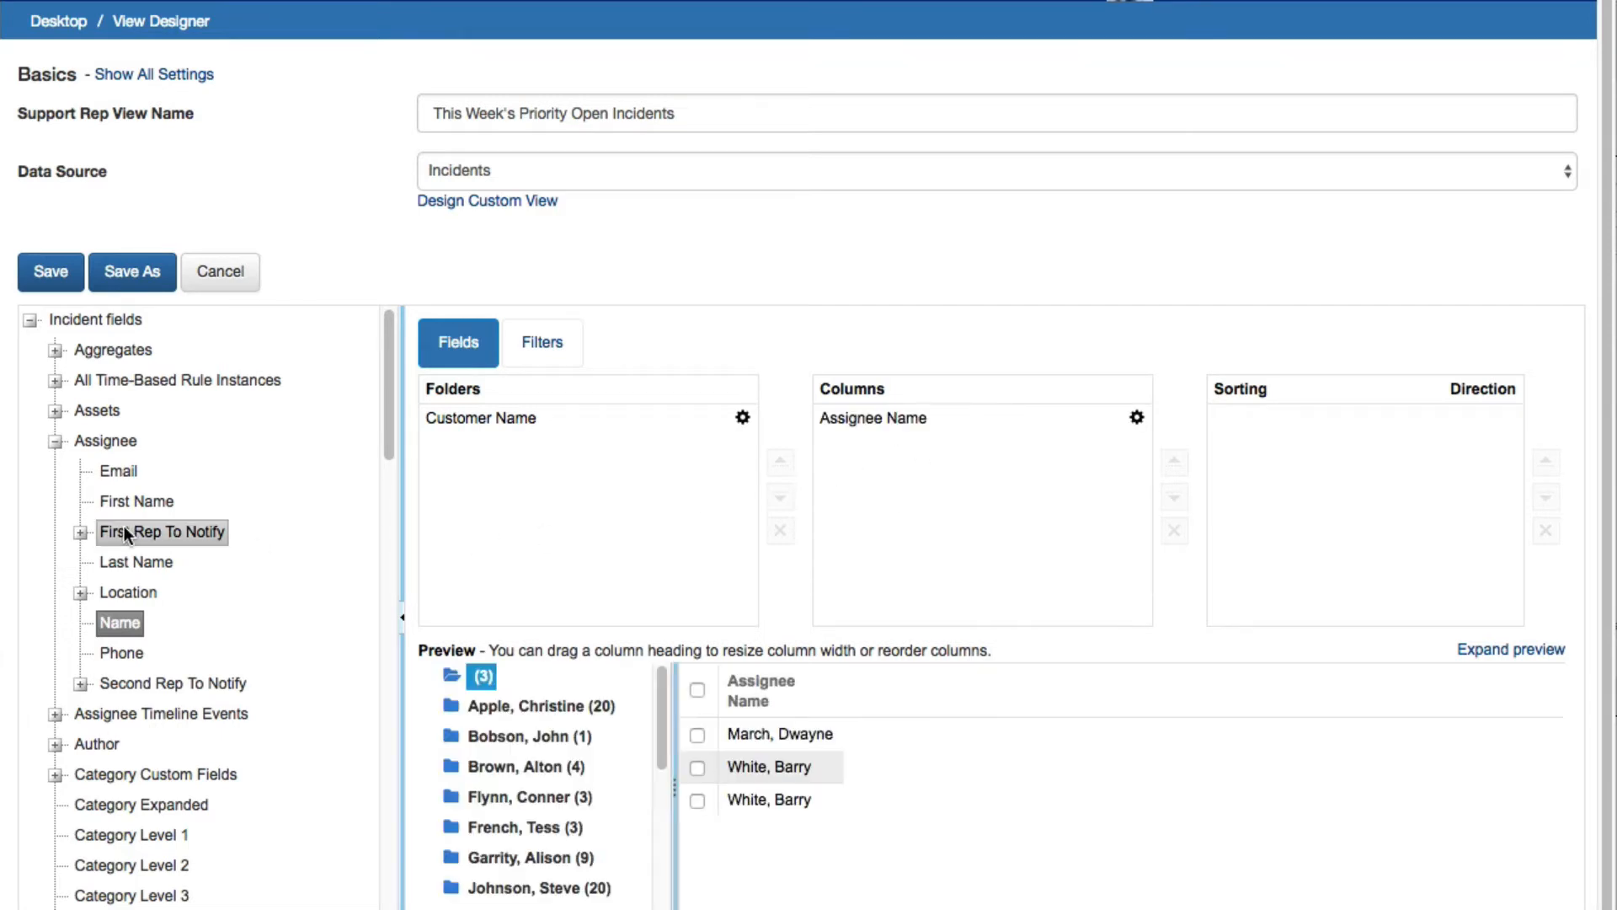
{"action": "left_click", "coordinate": [64, 441]}
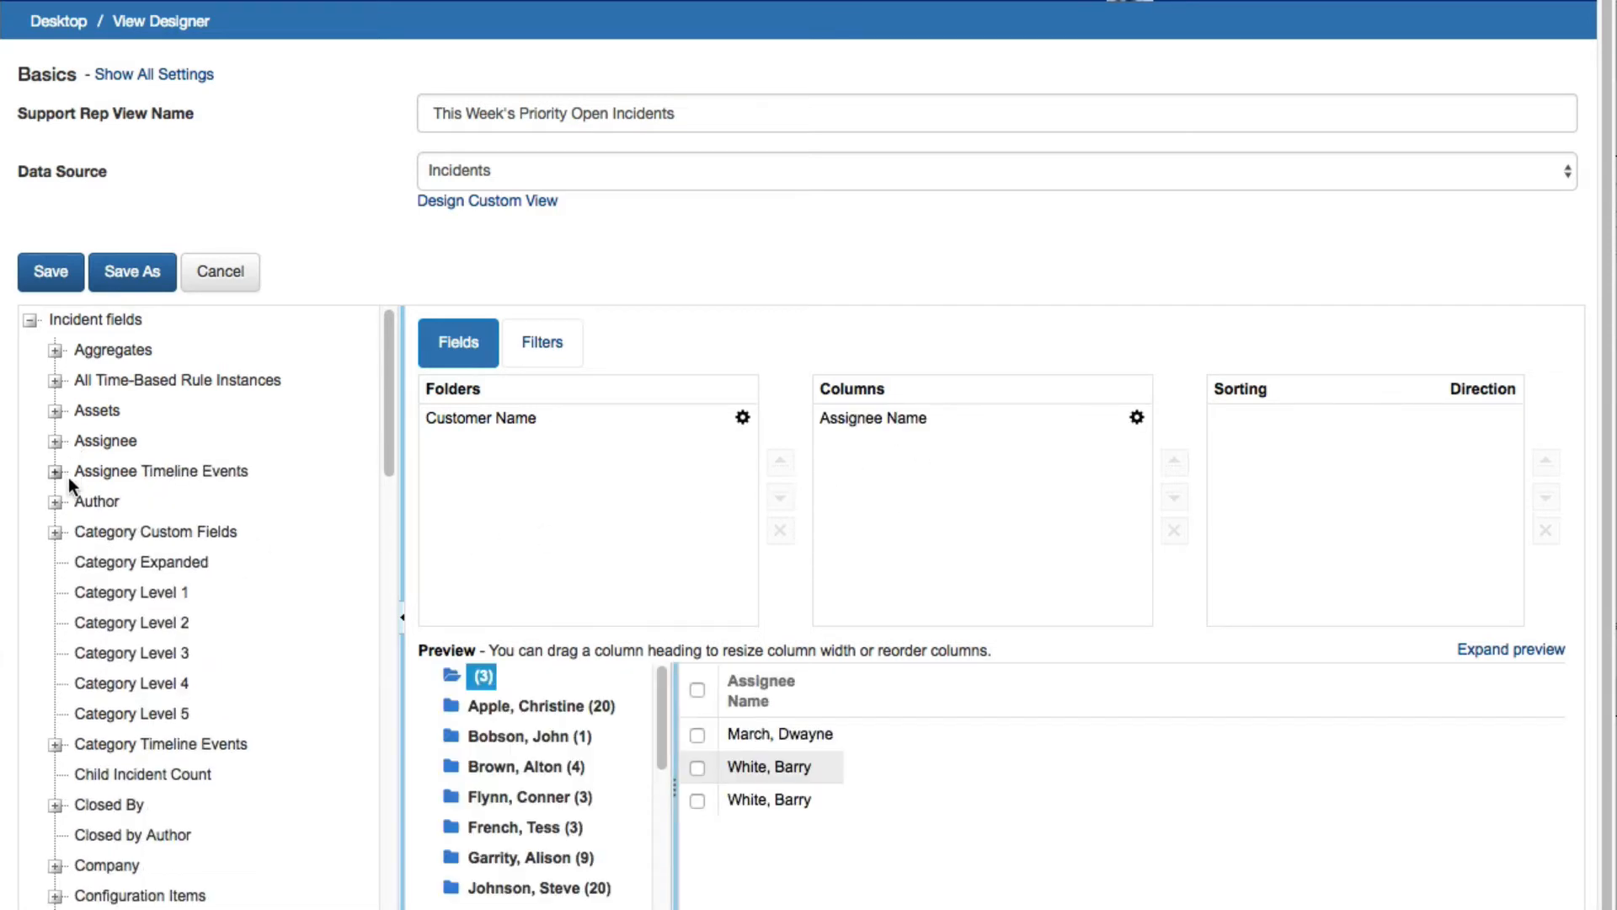
{"action": "left_click_drag", "start_coordinate": [393, 418], "coordinate": [386, 612]}
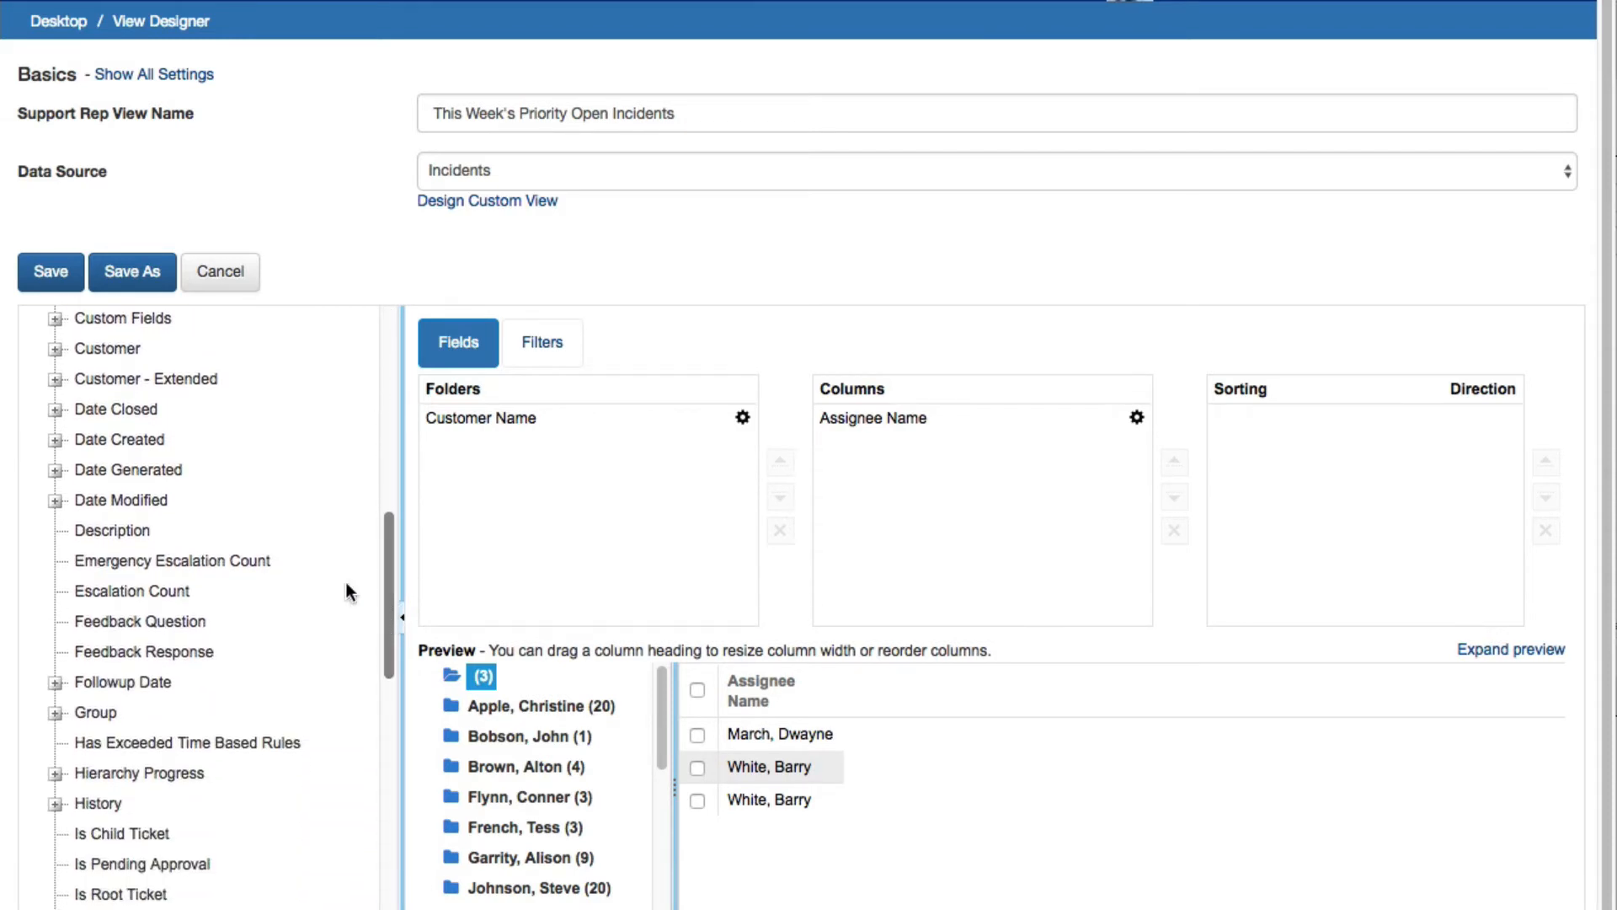
{"action": "left_click", "coordinate": [61, 441]}
{"action": "left_click_drag", "start_coordinate": [144, 469], "coordinate": [855, 452]}
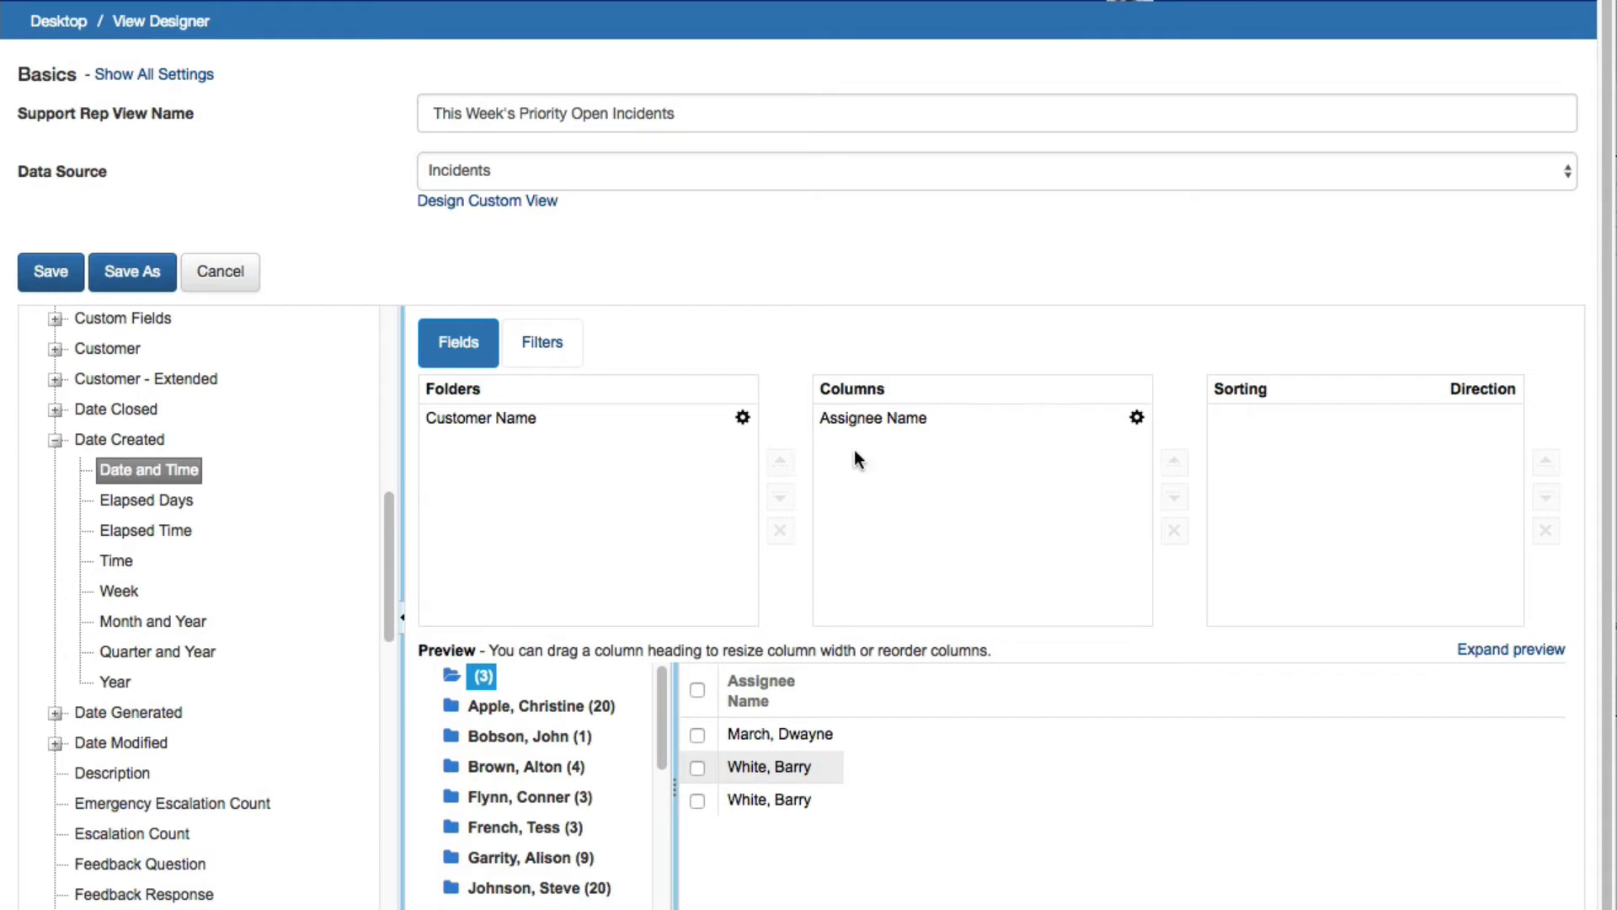
{"action": "left_click", "coordinate": [63, 439]}
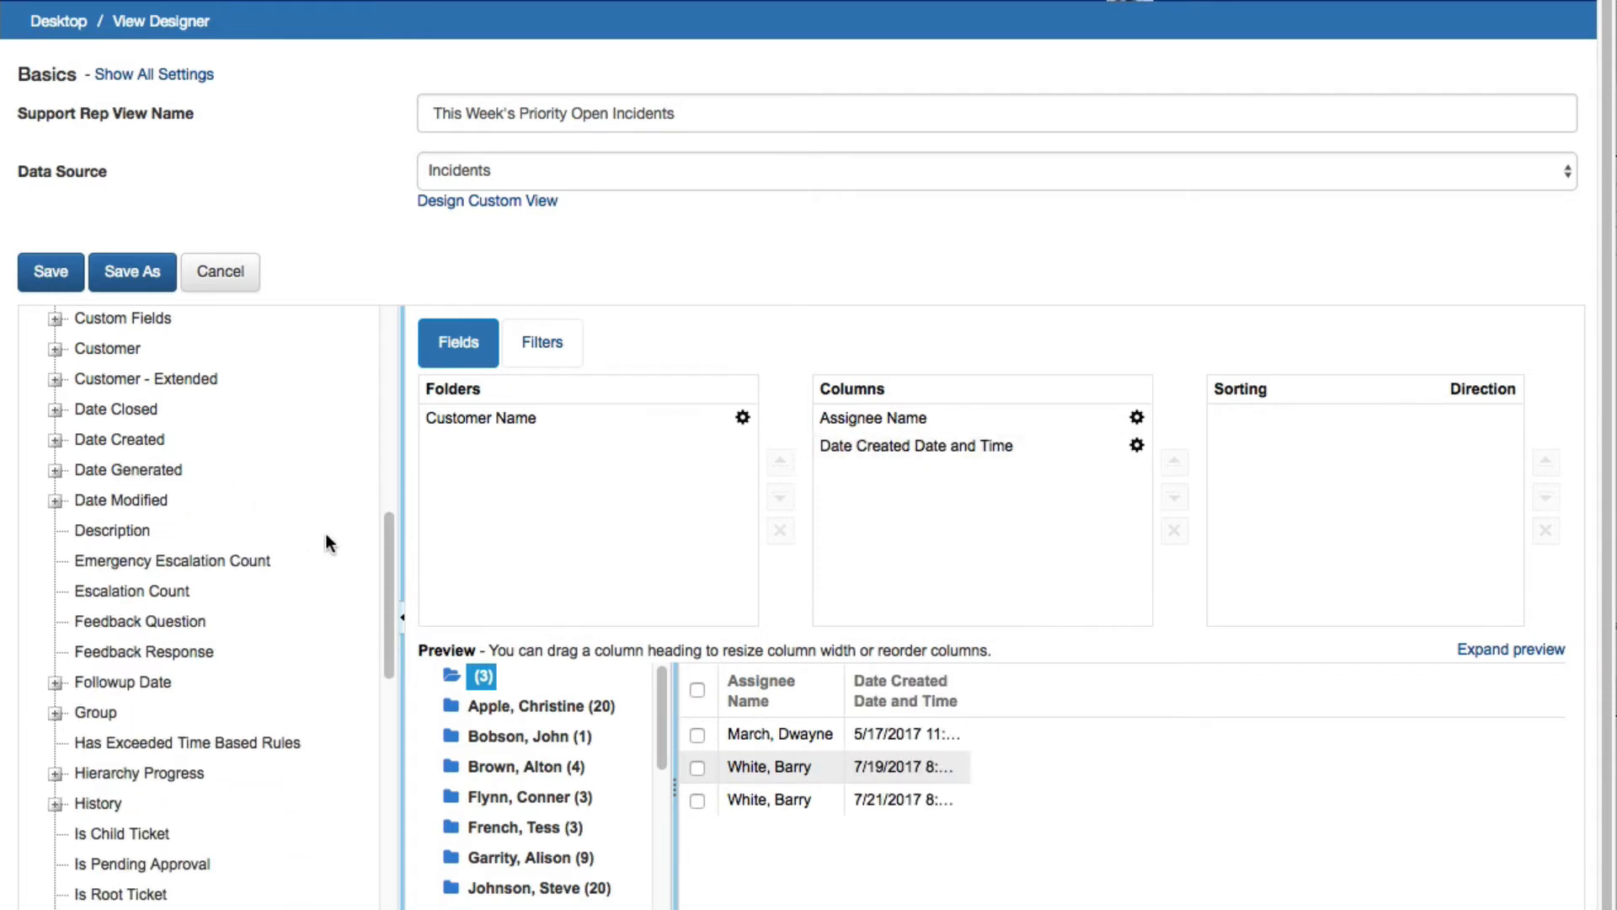
Add the Description and Priority fields as the last two columns of the view
{"action": "left_click_drag", "start_coordinate": [128, 530], "coordinate": [869, 481]}
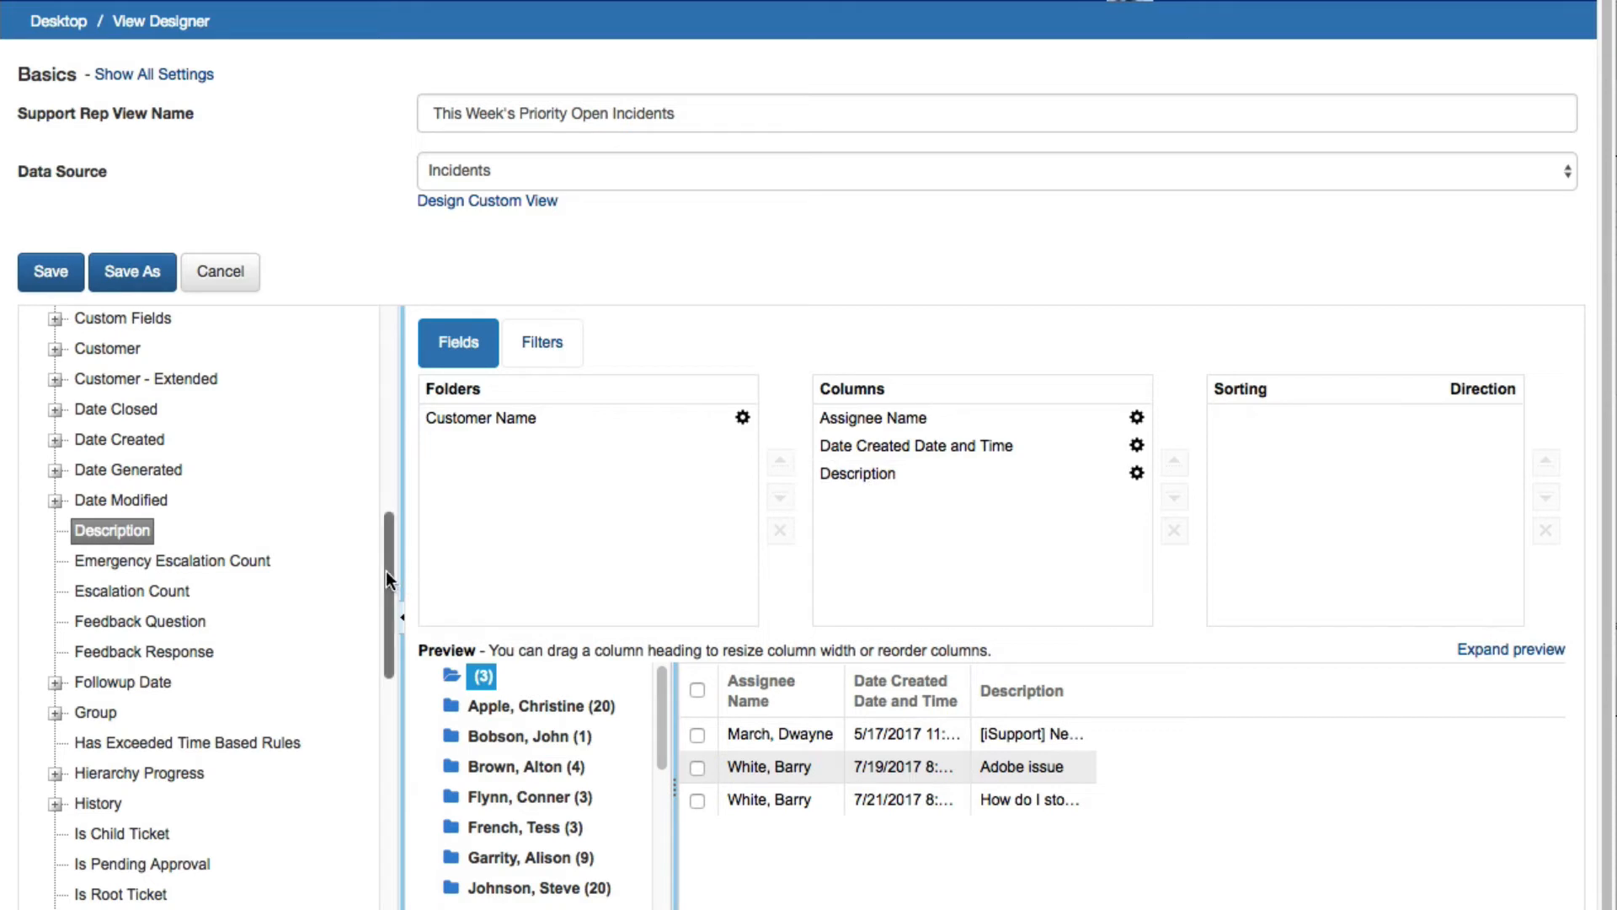
{"action": "left_click_drag", "start_coordinate": [391, 572], "coordinate": [411, 694]}
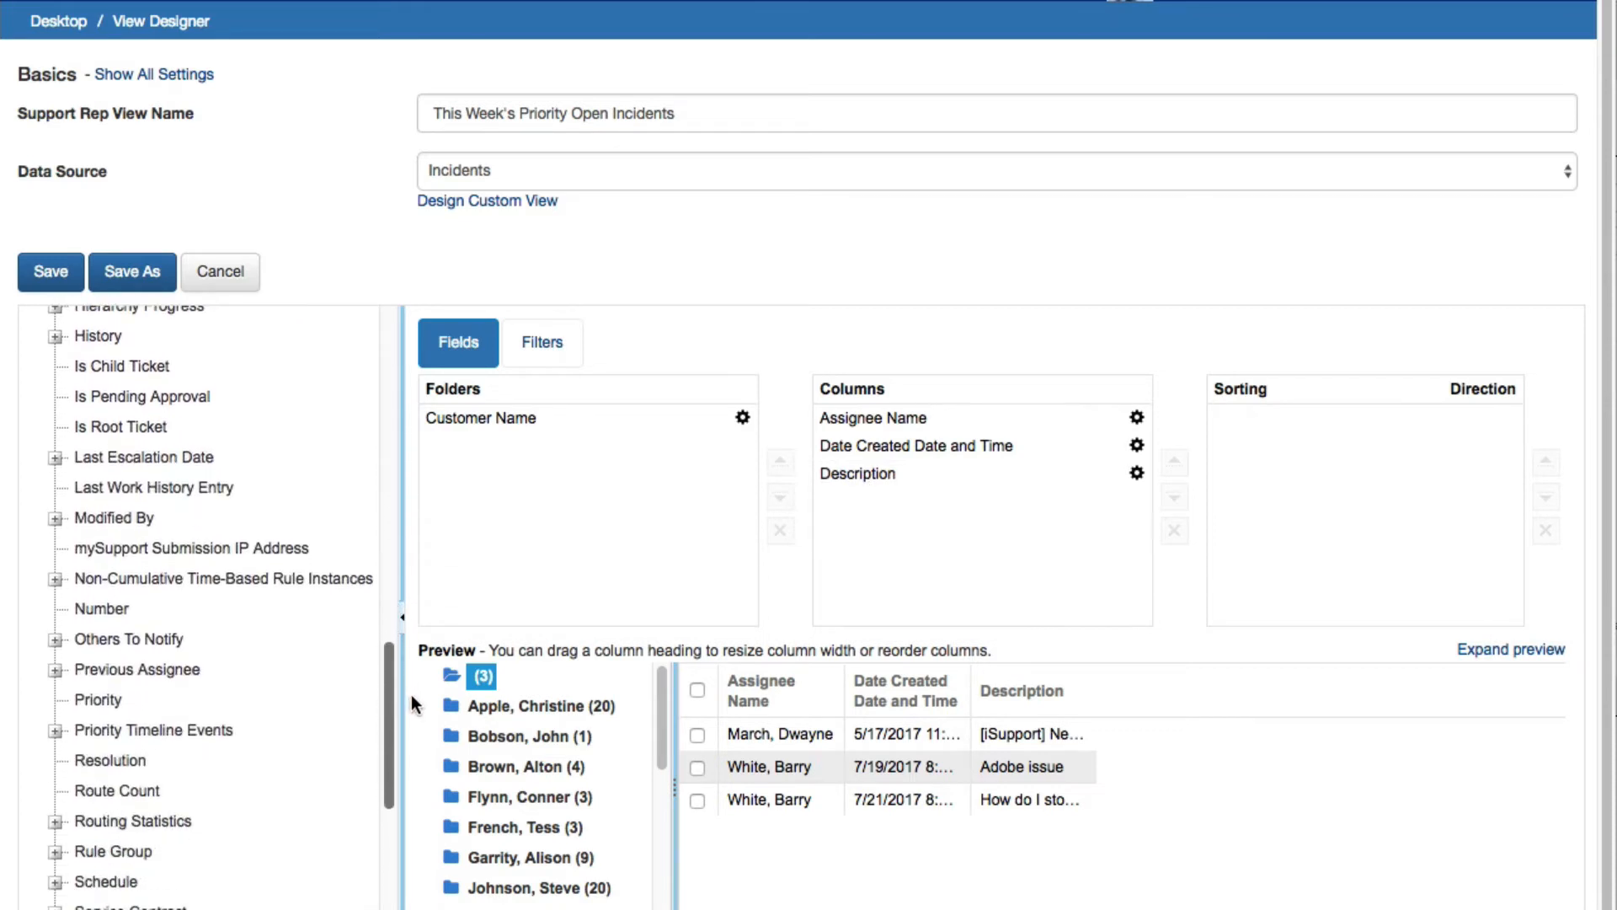
{"action": "left_click_drag", "start_coordinate": [173, 689], "coordinate": [858, 505]}
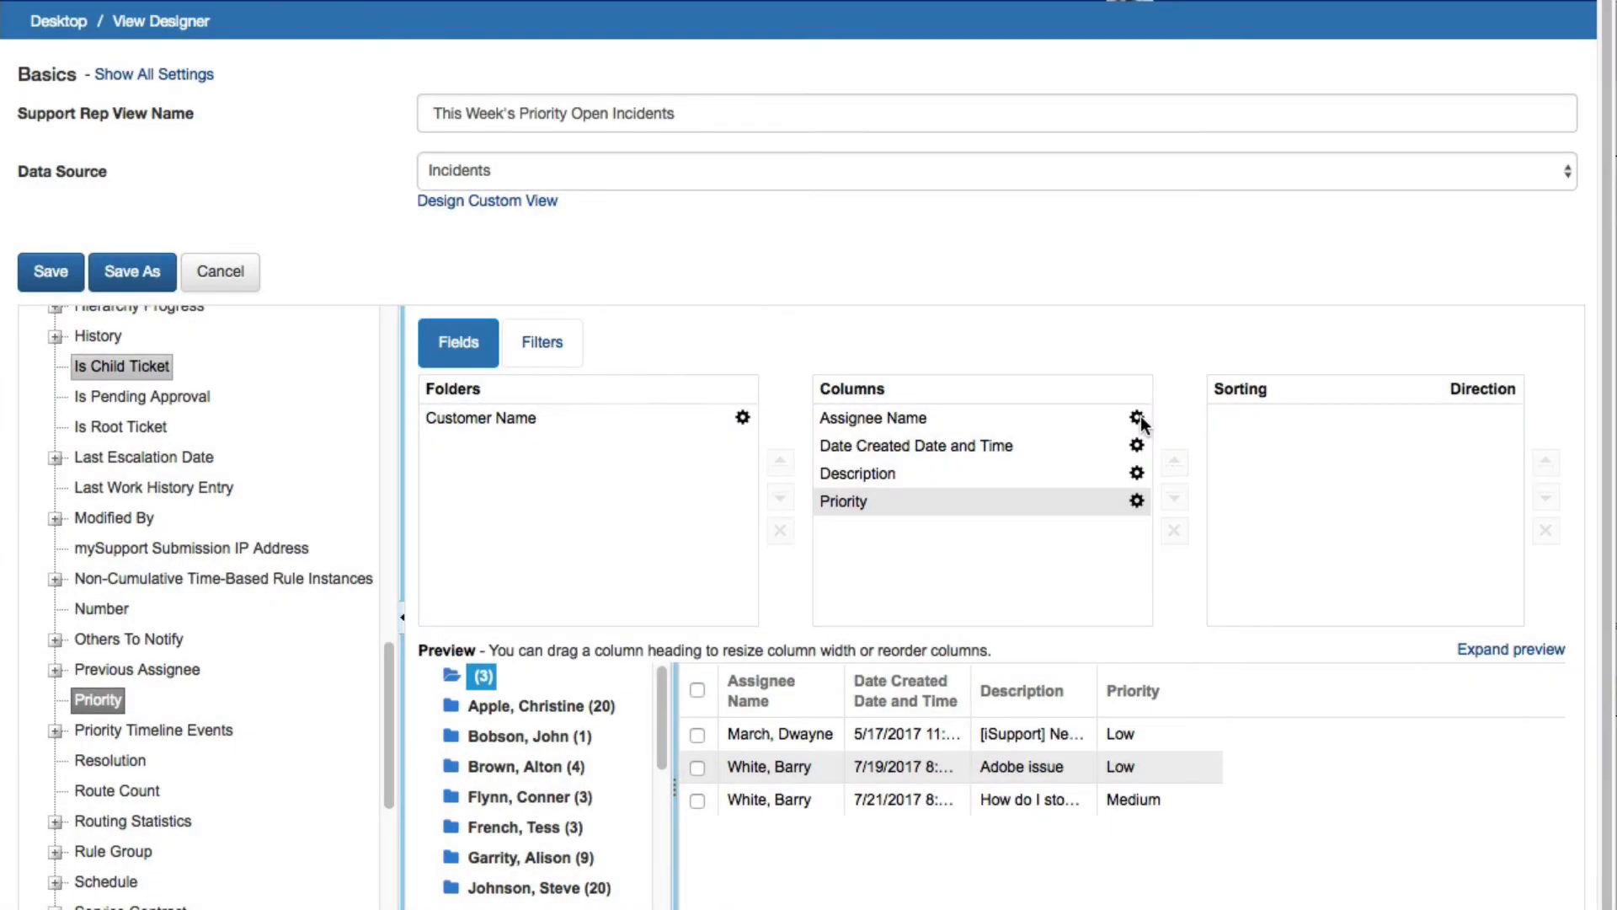
Shorten the header text of the assignee name column to "Assignee" and save its settings
{"action": "left_click", "coordinate": [1137, 417]}
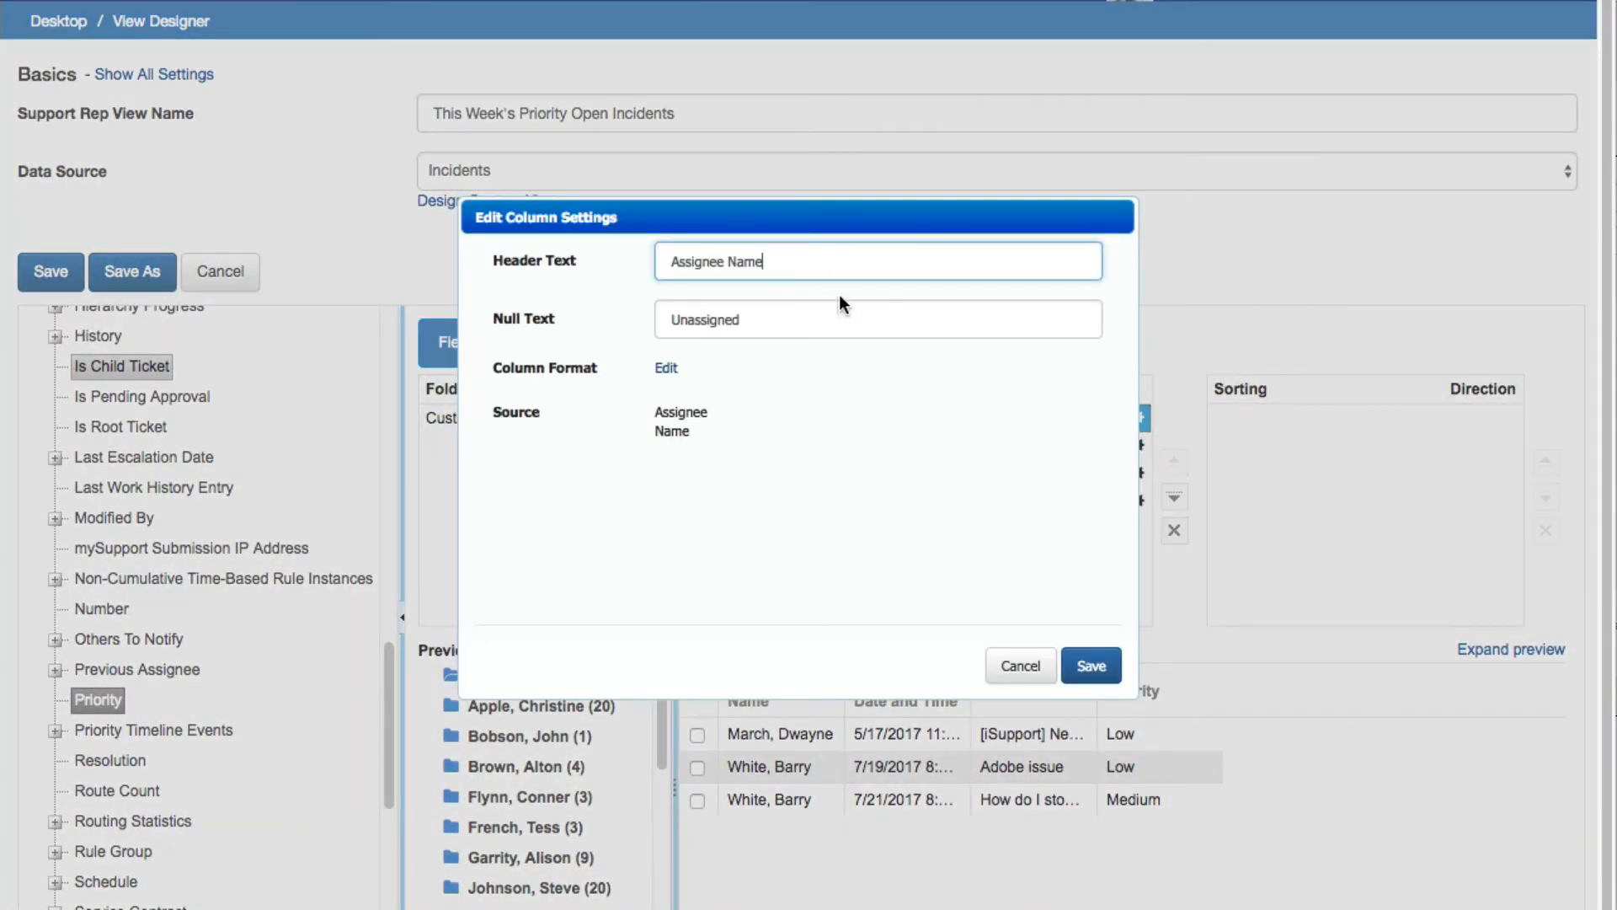
{"action": "left_click_drag", "start_coordinate": [726, 263], "coordinate": [766, 266]}
{"action": "key", "text": "BackSpace"}
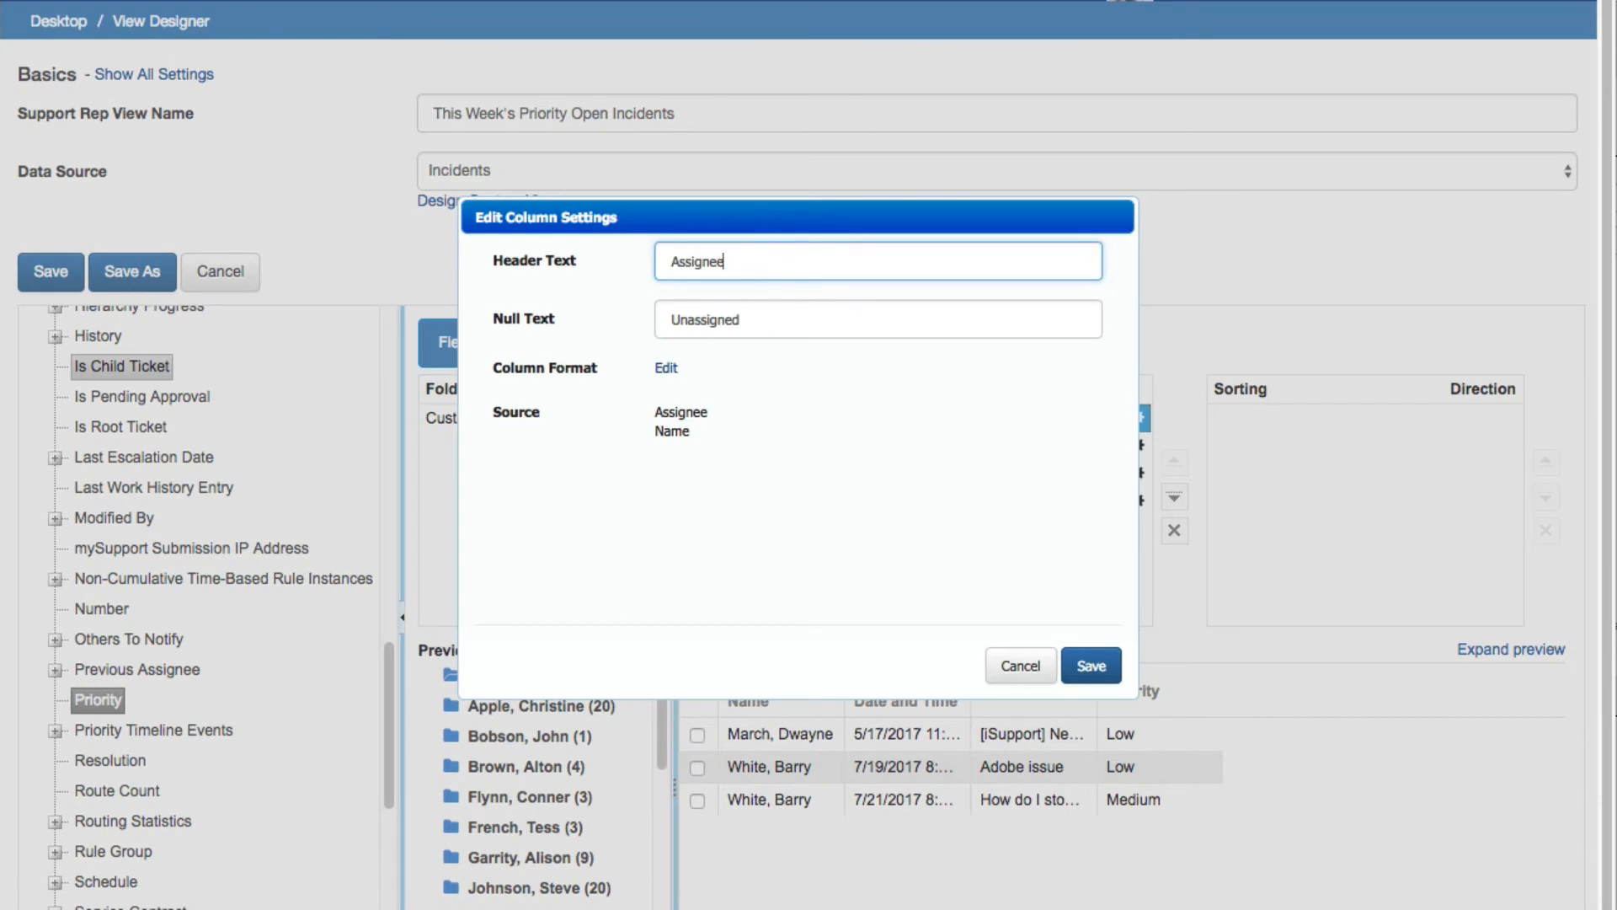
{"action": "left_click", "coordinate": [1093, 667]}
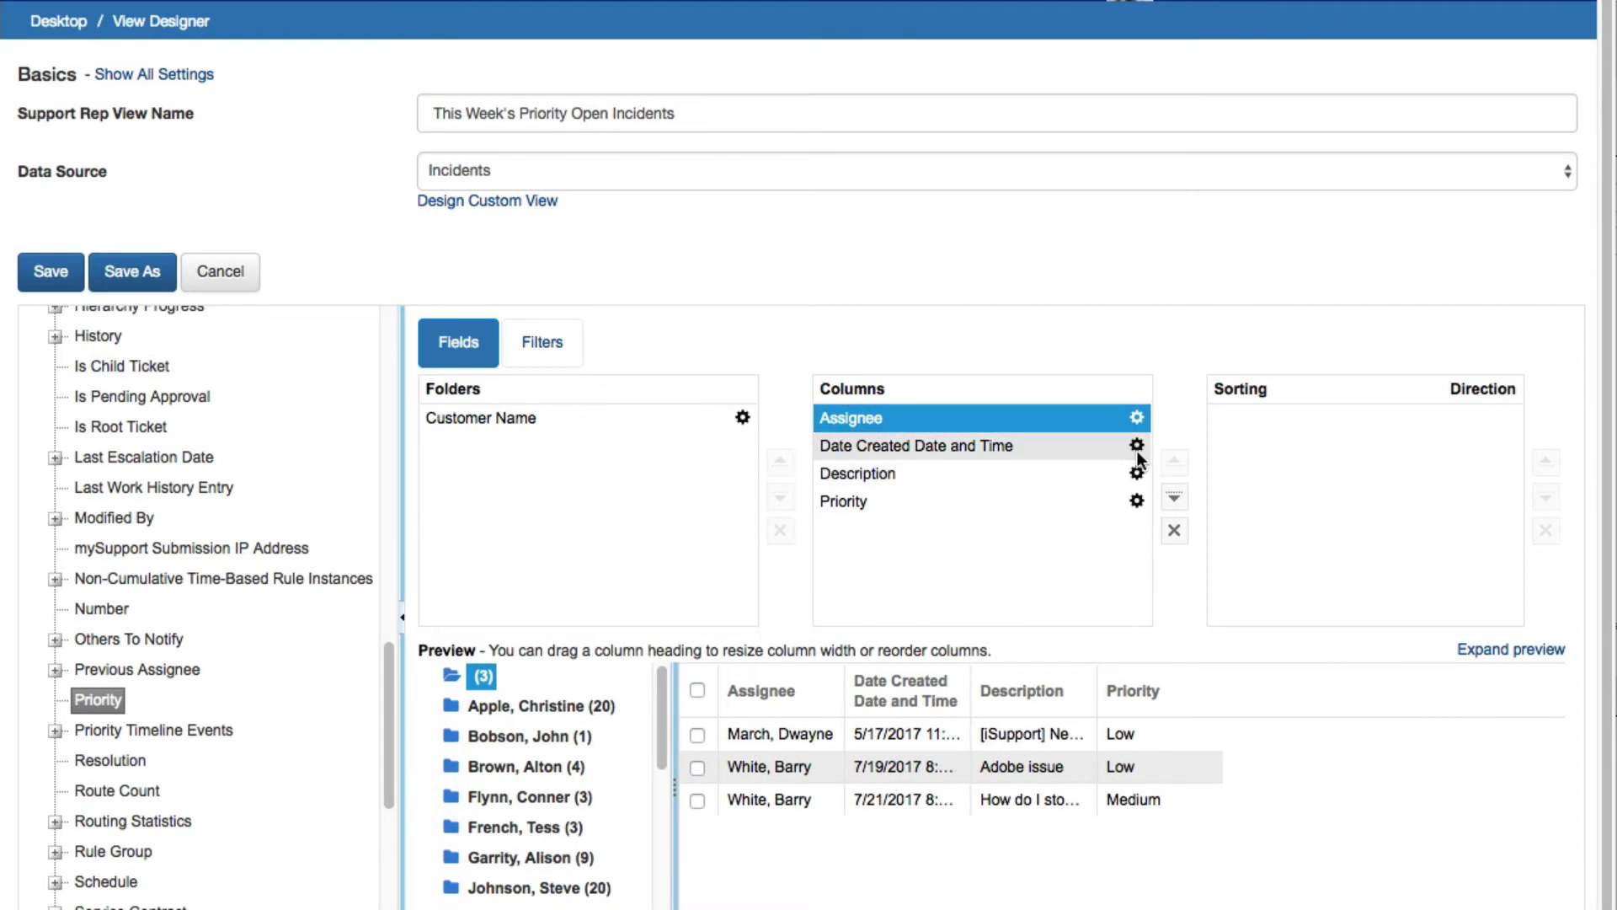
Shorten the creation date column's header to "Date Created" and the customer name folder's header to "Customer"
{"action": "left_click", "coordinate": [1137, 445]}
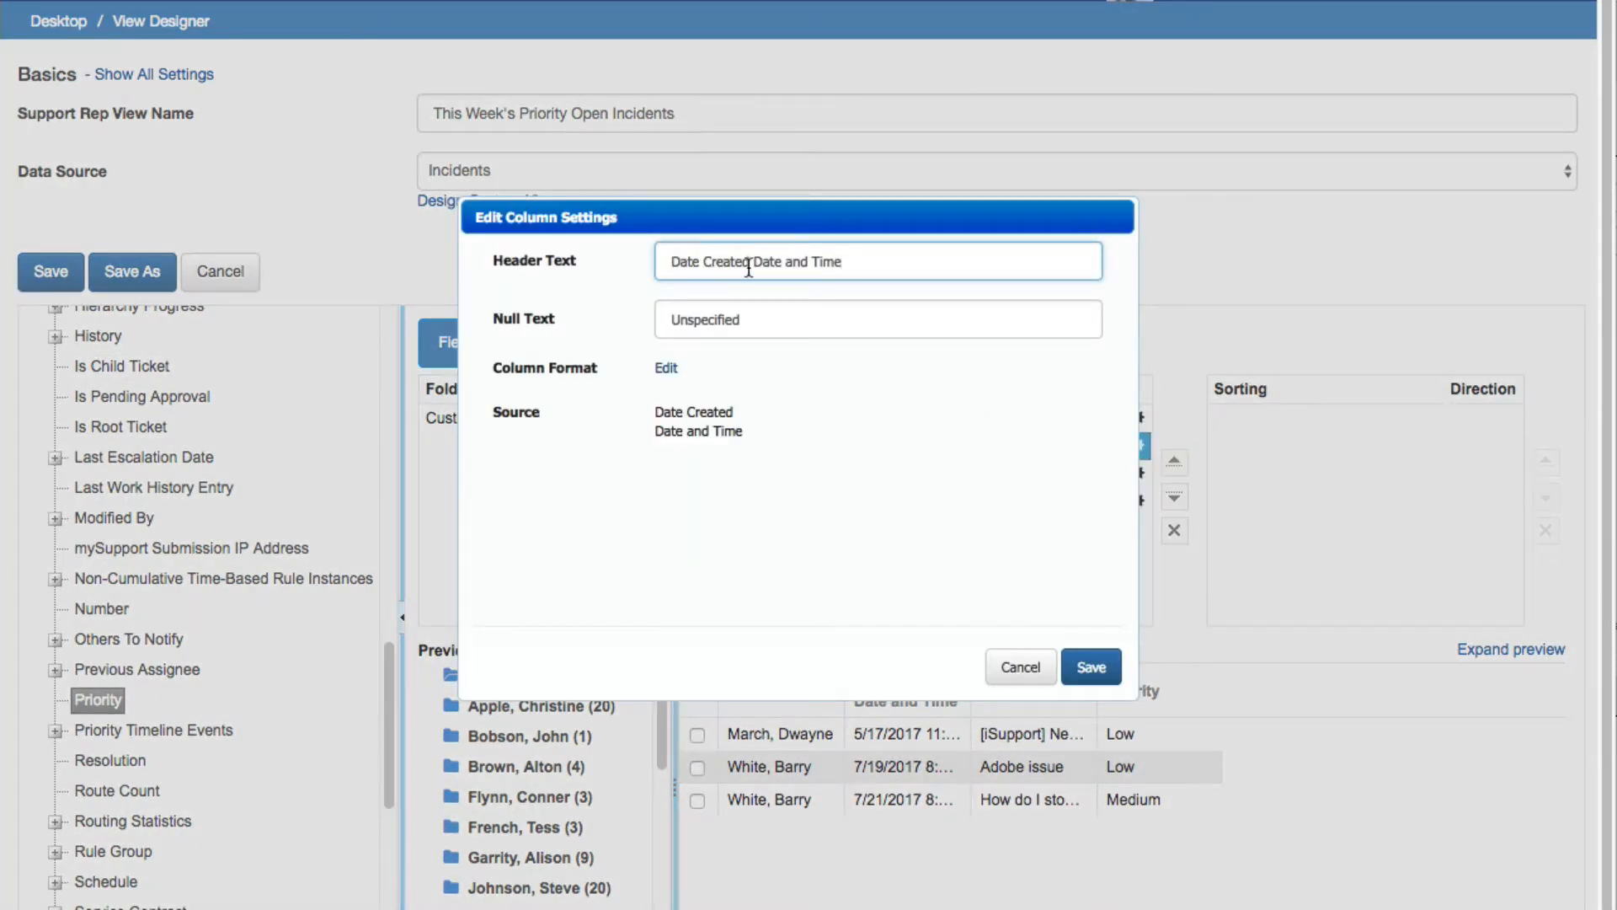
{"action": "left_click_drag", "start_coordinate": [751, 263], "coordinate": [863, 264]}
{"action": "key", "text": "BackSpace"}
{"action": "left_click", "coordinate": [1091, 668]}
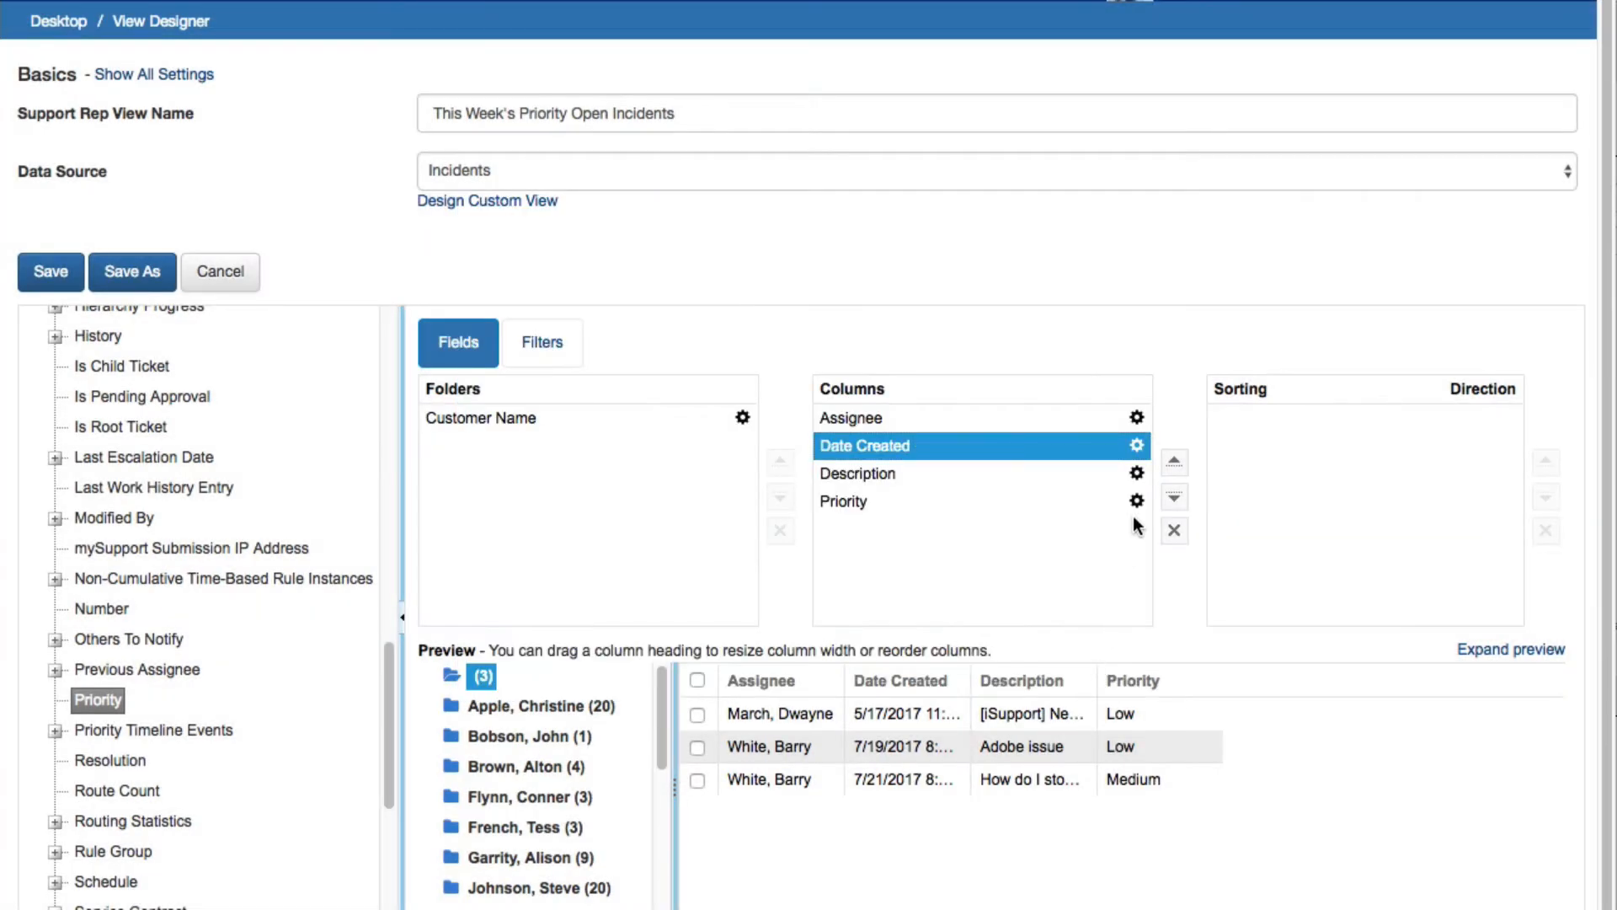
{"action": "left_click", "coordinate": [742, 417]}
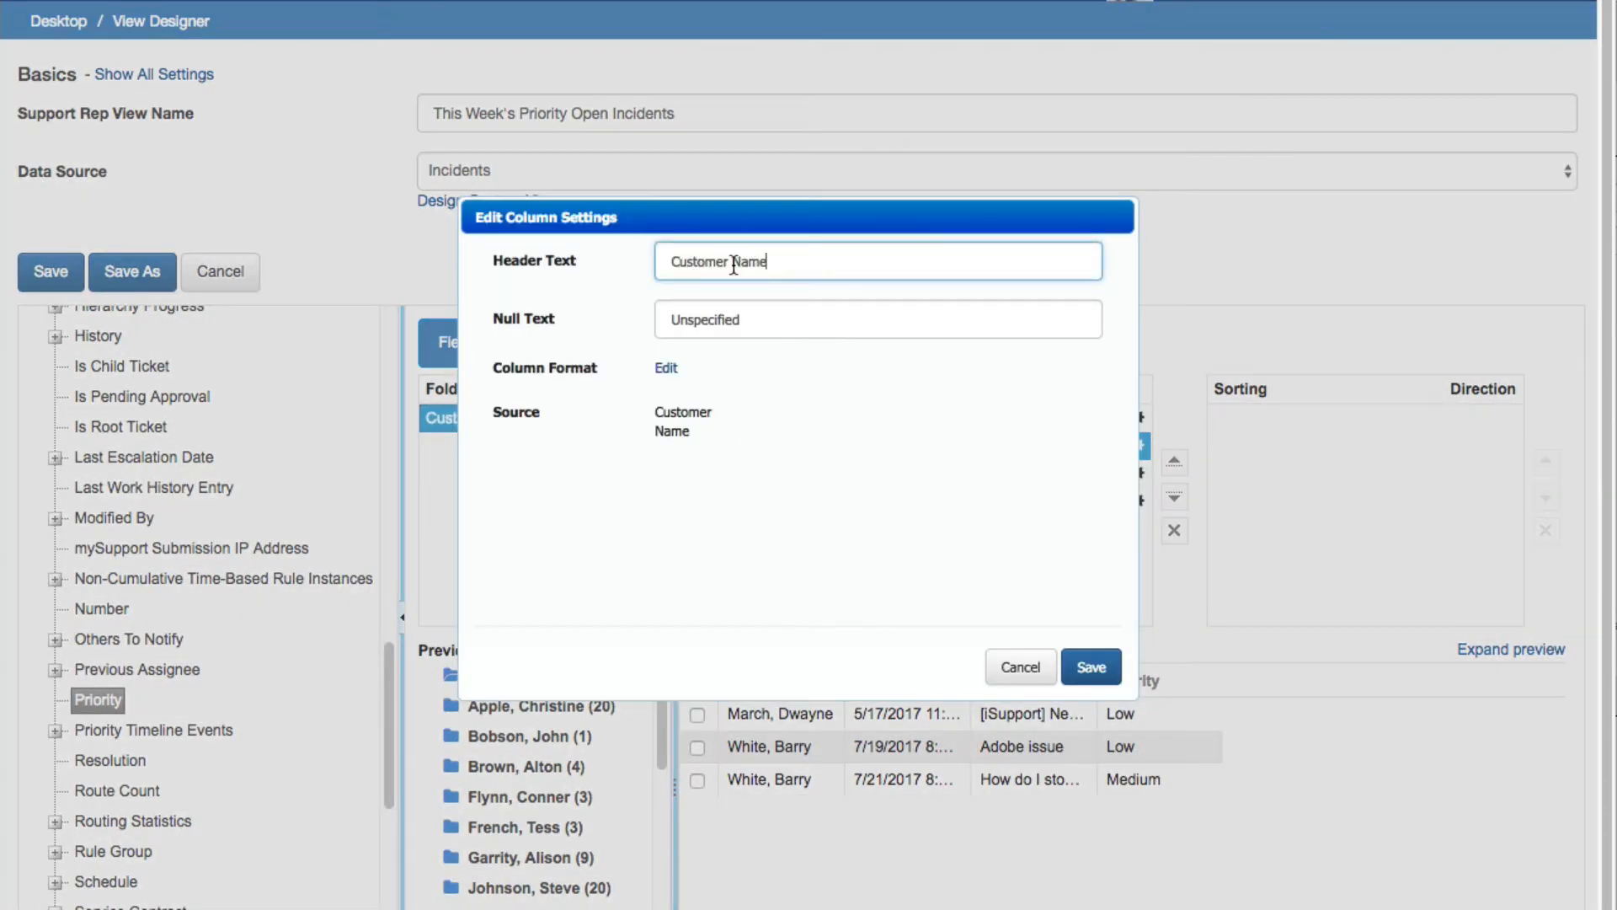
{"action": "left_click_drag", "start_coordinate": [731, 262], "coordinate": [780, 268]}
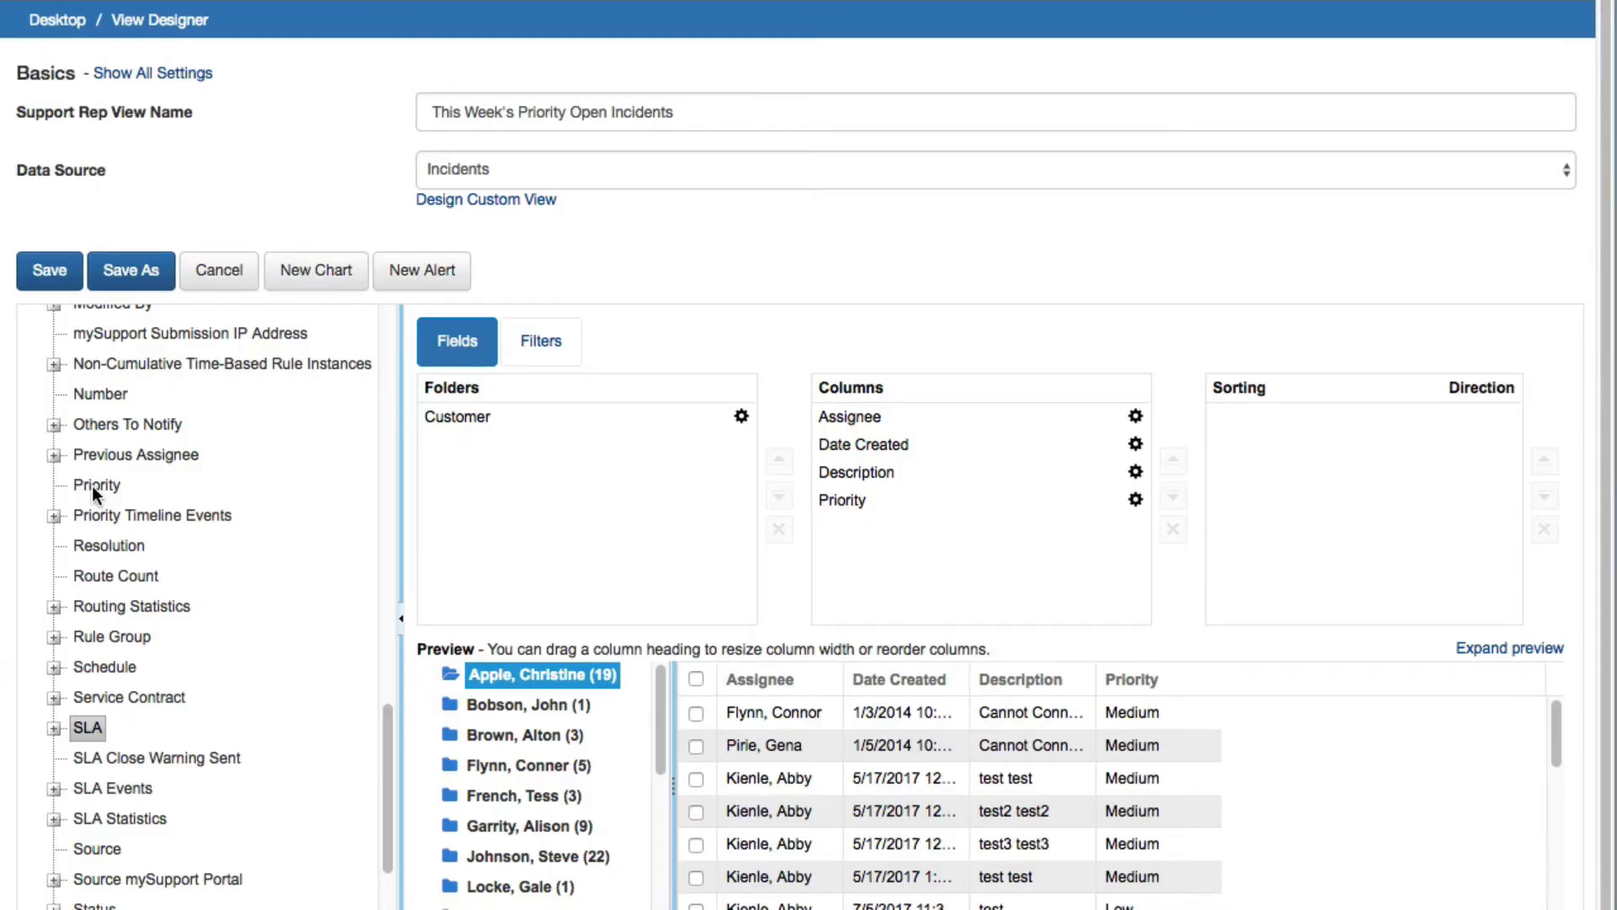
Sort the view by Priority and then by Date Created, with the Priority direction switched to descending
{"action": "left_click", "coordinate": [100, 489]}
{"action": "left_click_drag", "start_coordinate": [101, 491], "coordinate": [1302, 463]}
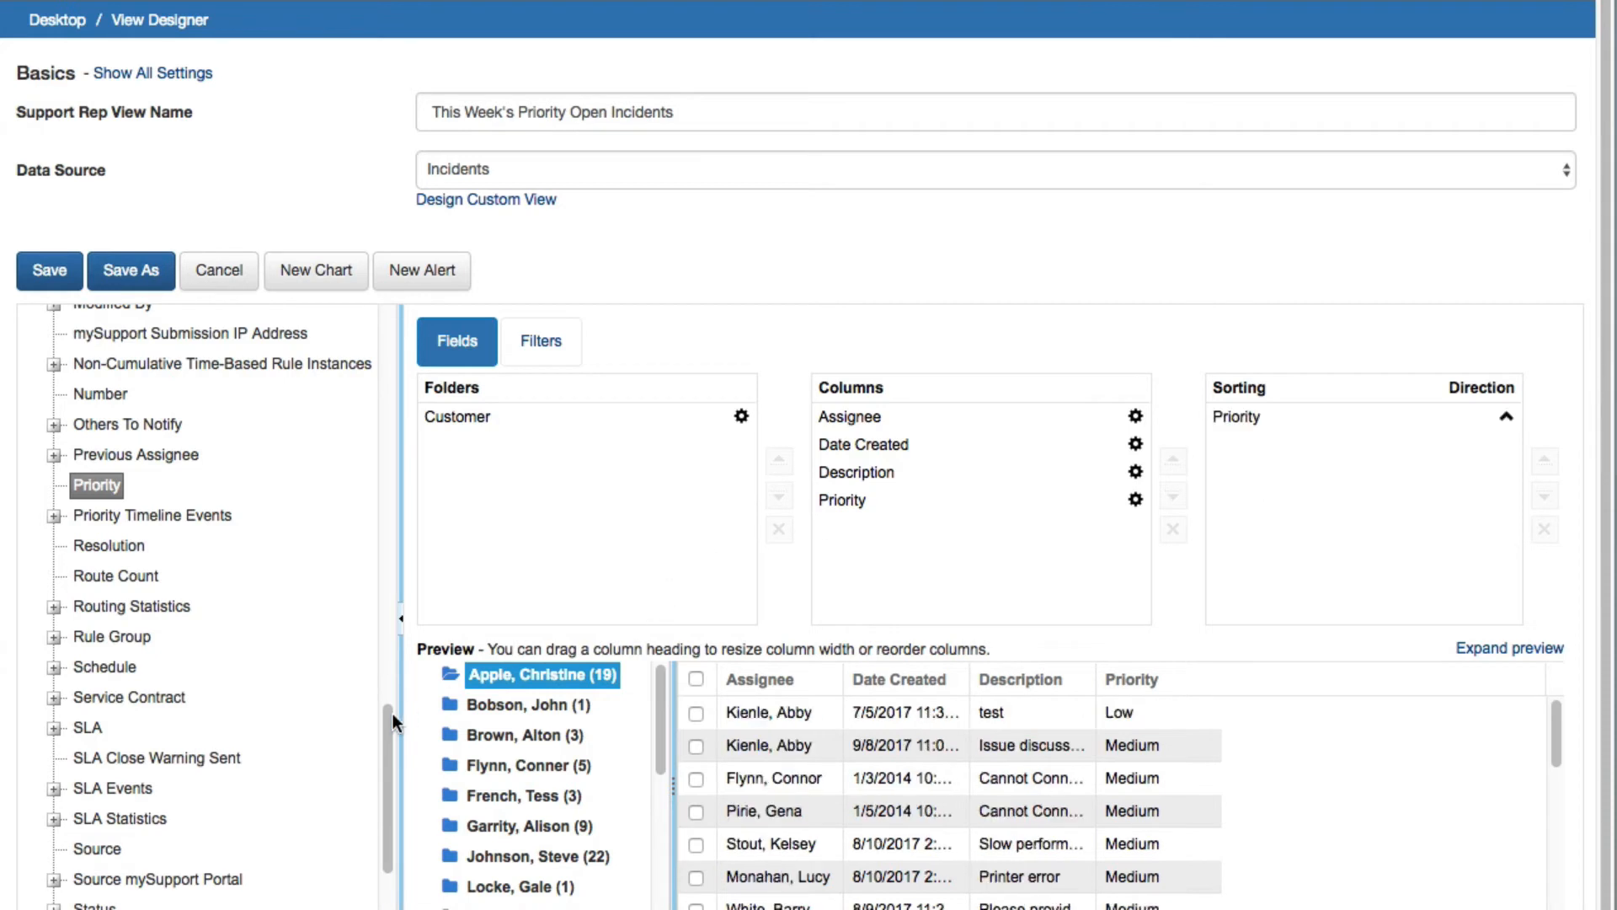
{"action": "left_click_drag", "start_coordinate": [388, 746], "coordinate": [404, 548]}
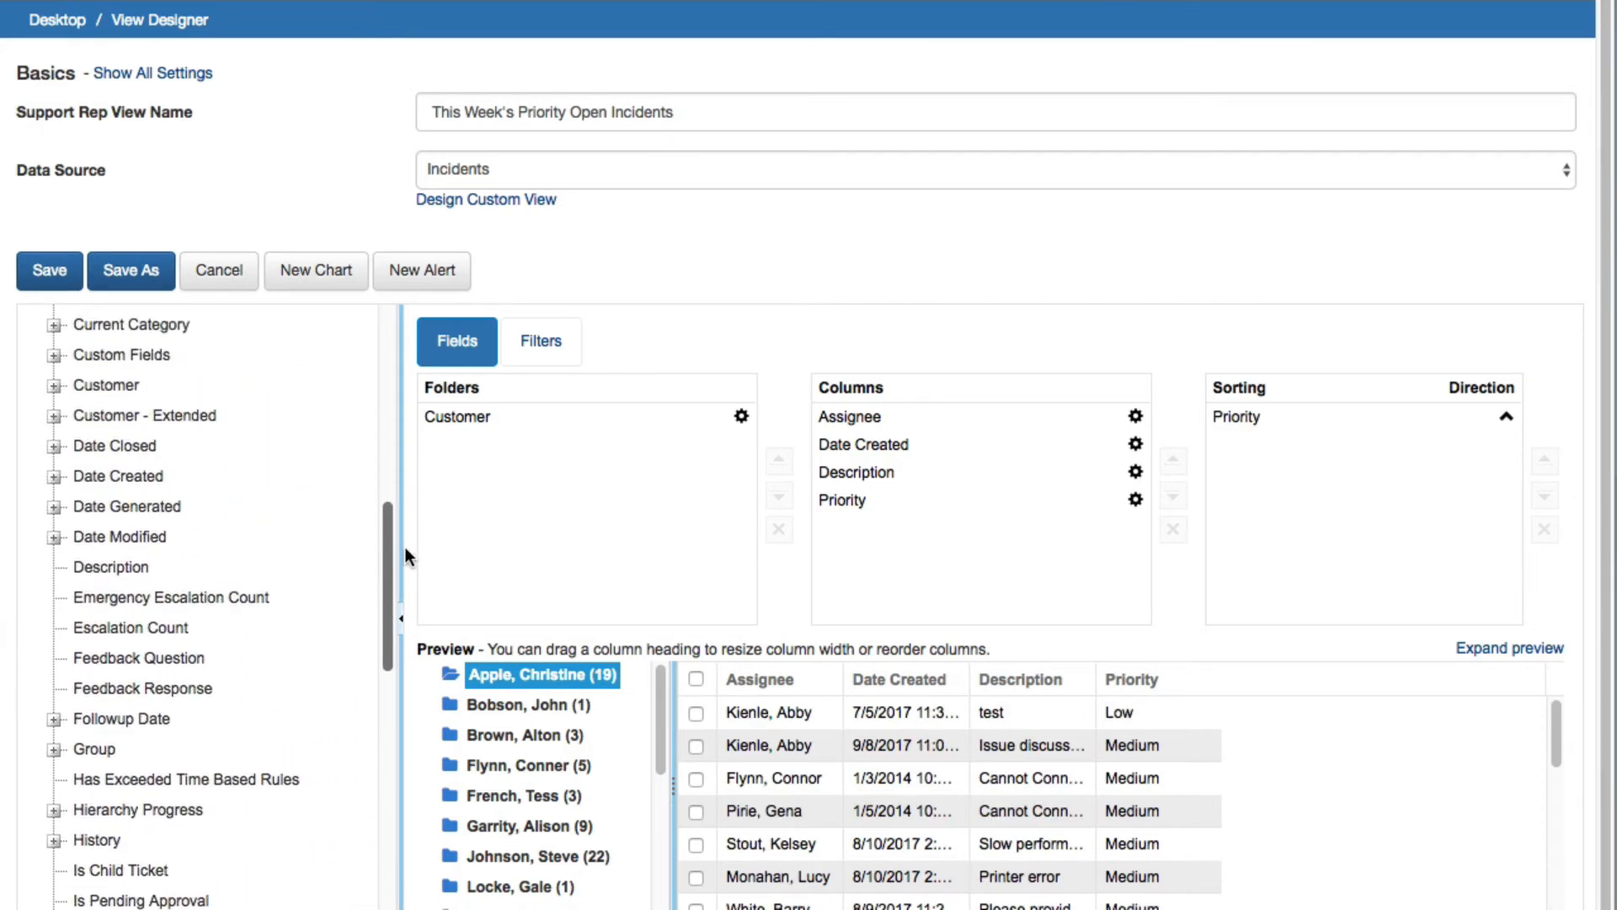
{"action": "left_click_drag", "start_coordinate": [112, 482], "coordinate": [1276, 460]}
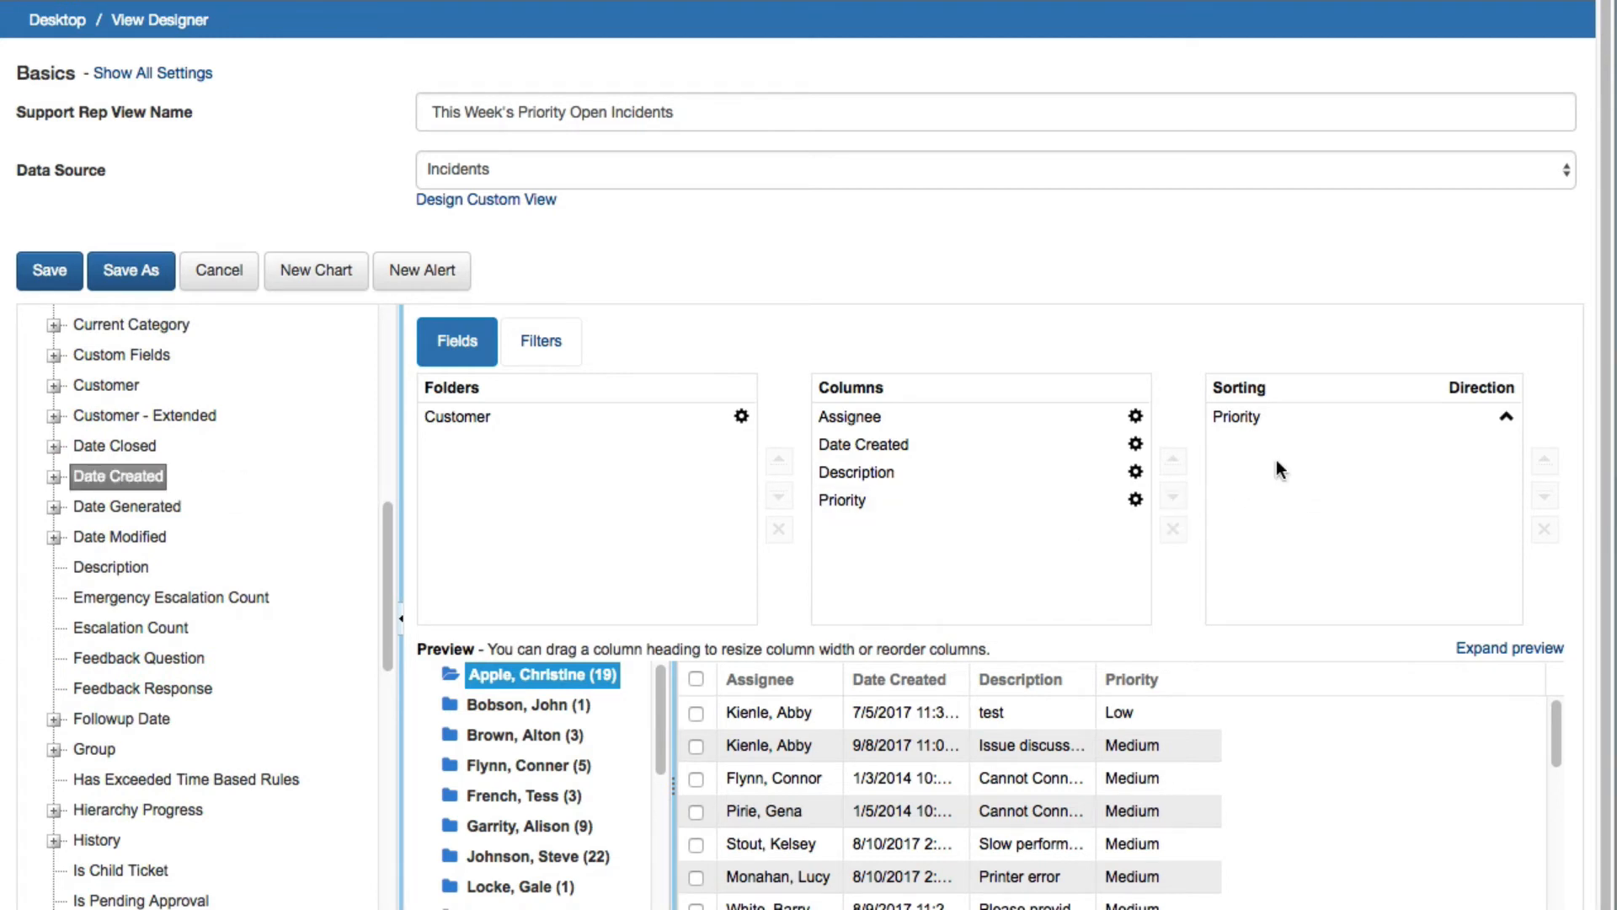
{"action": "left_click", "coordinate": [1505, 418]}
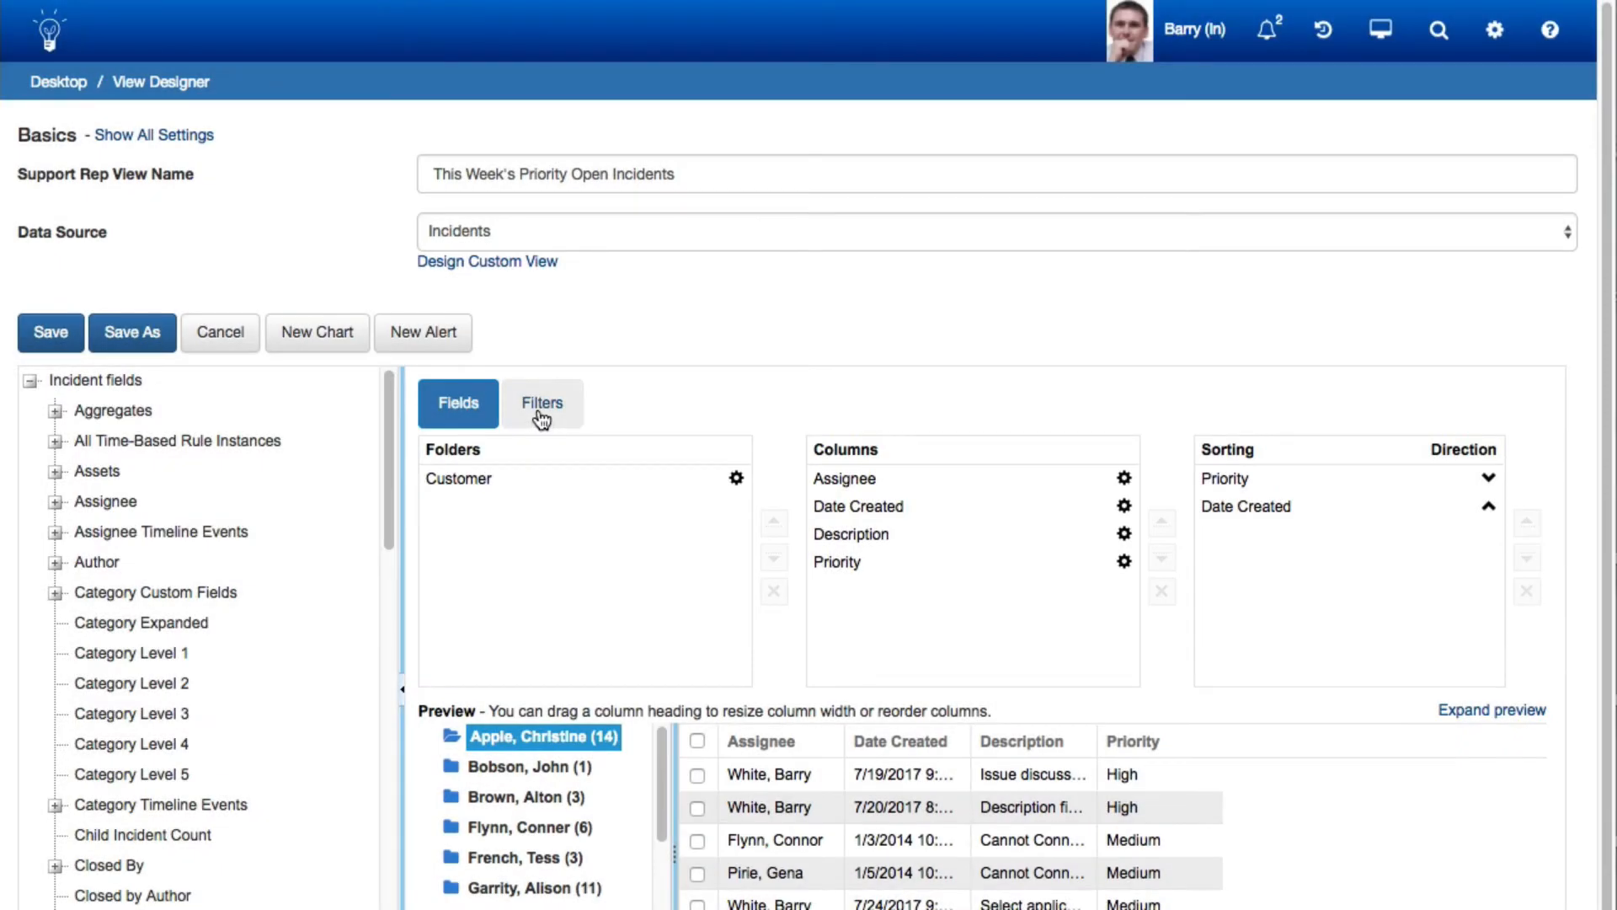
Add a filter to the view so that Status Type Is Open
{"action": "left_click", "coordinate": [540, 413]}
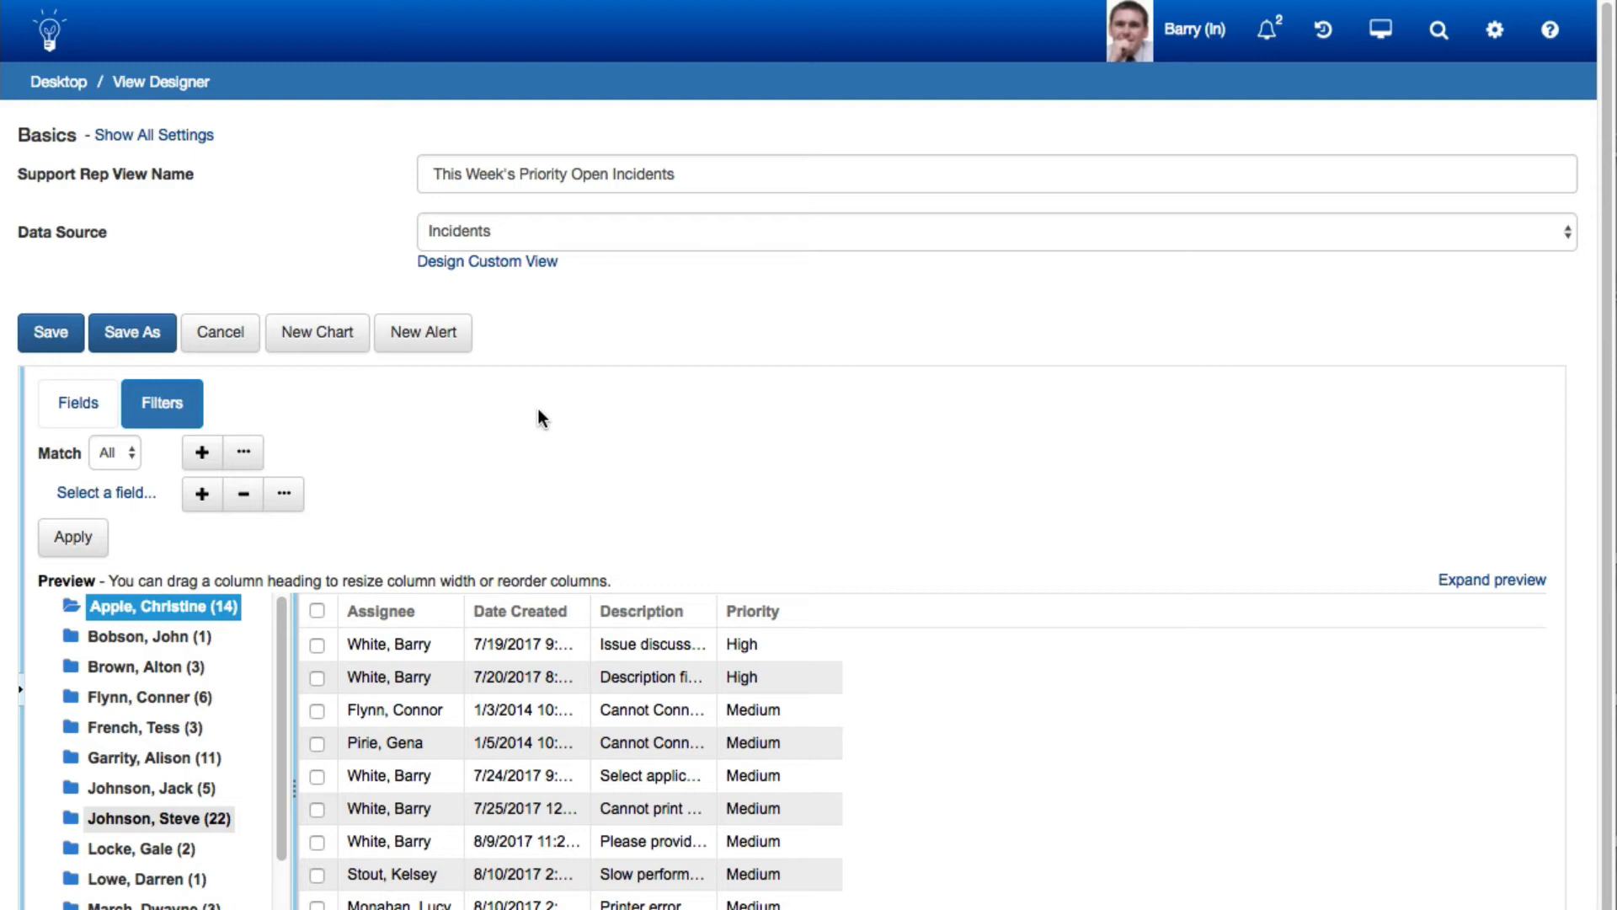
{"action": "left_click", "coordinate": [109, 494]}
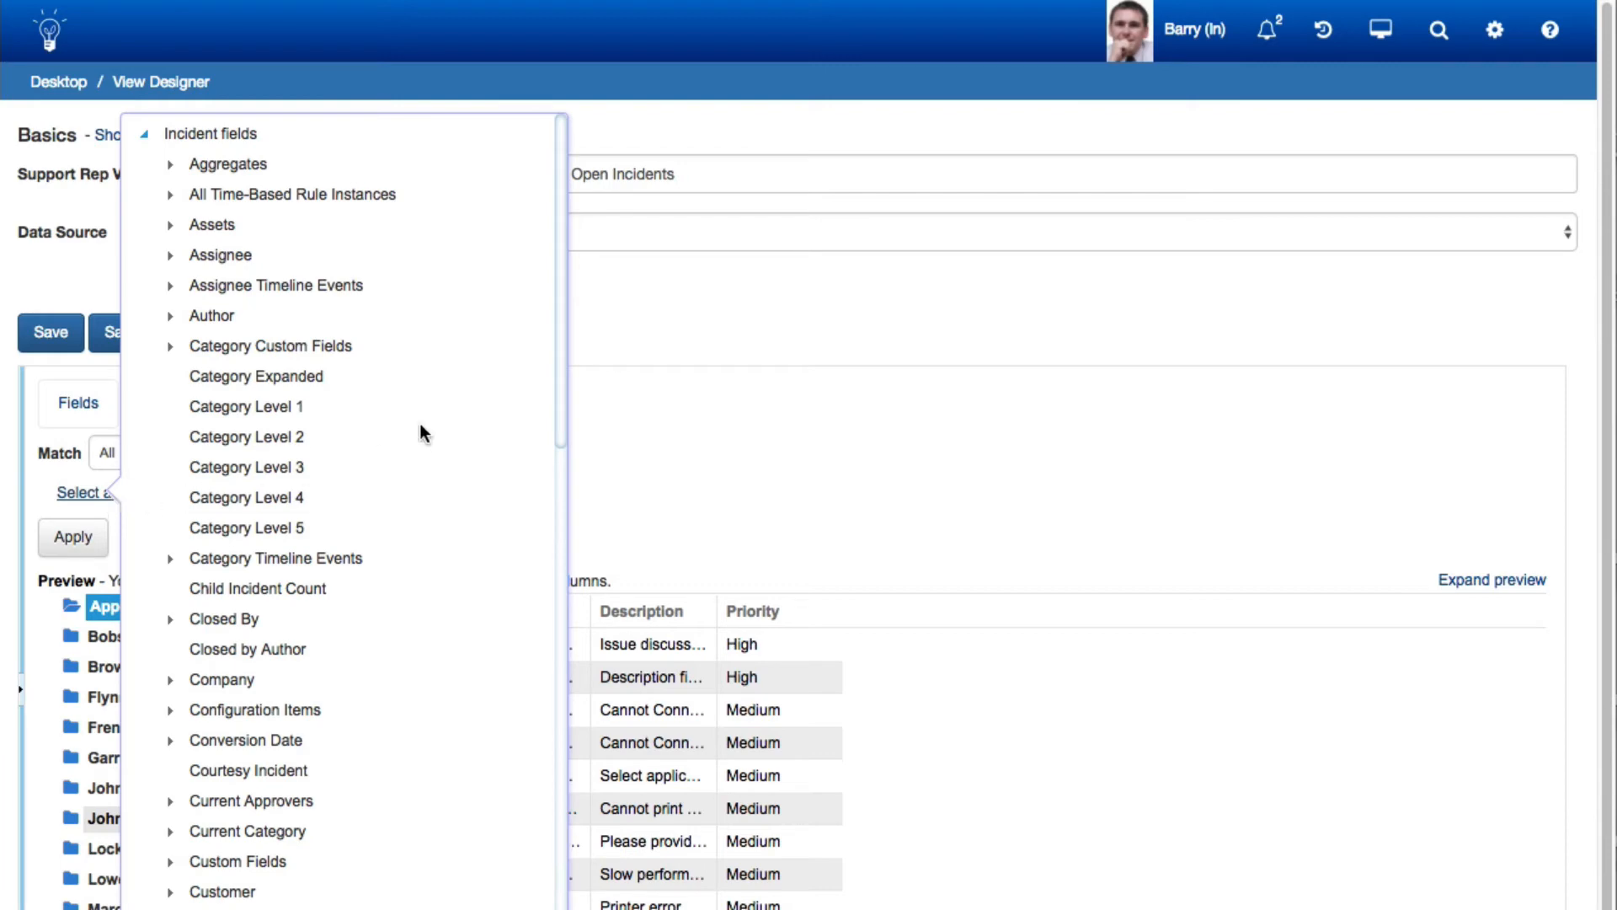
{"action": "left_click_drag", "start_coordinate": [554, 352], "coordinate": [559, 890]}
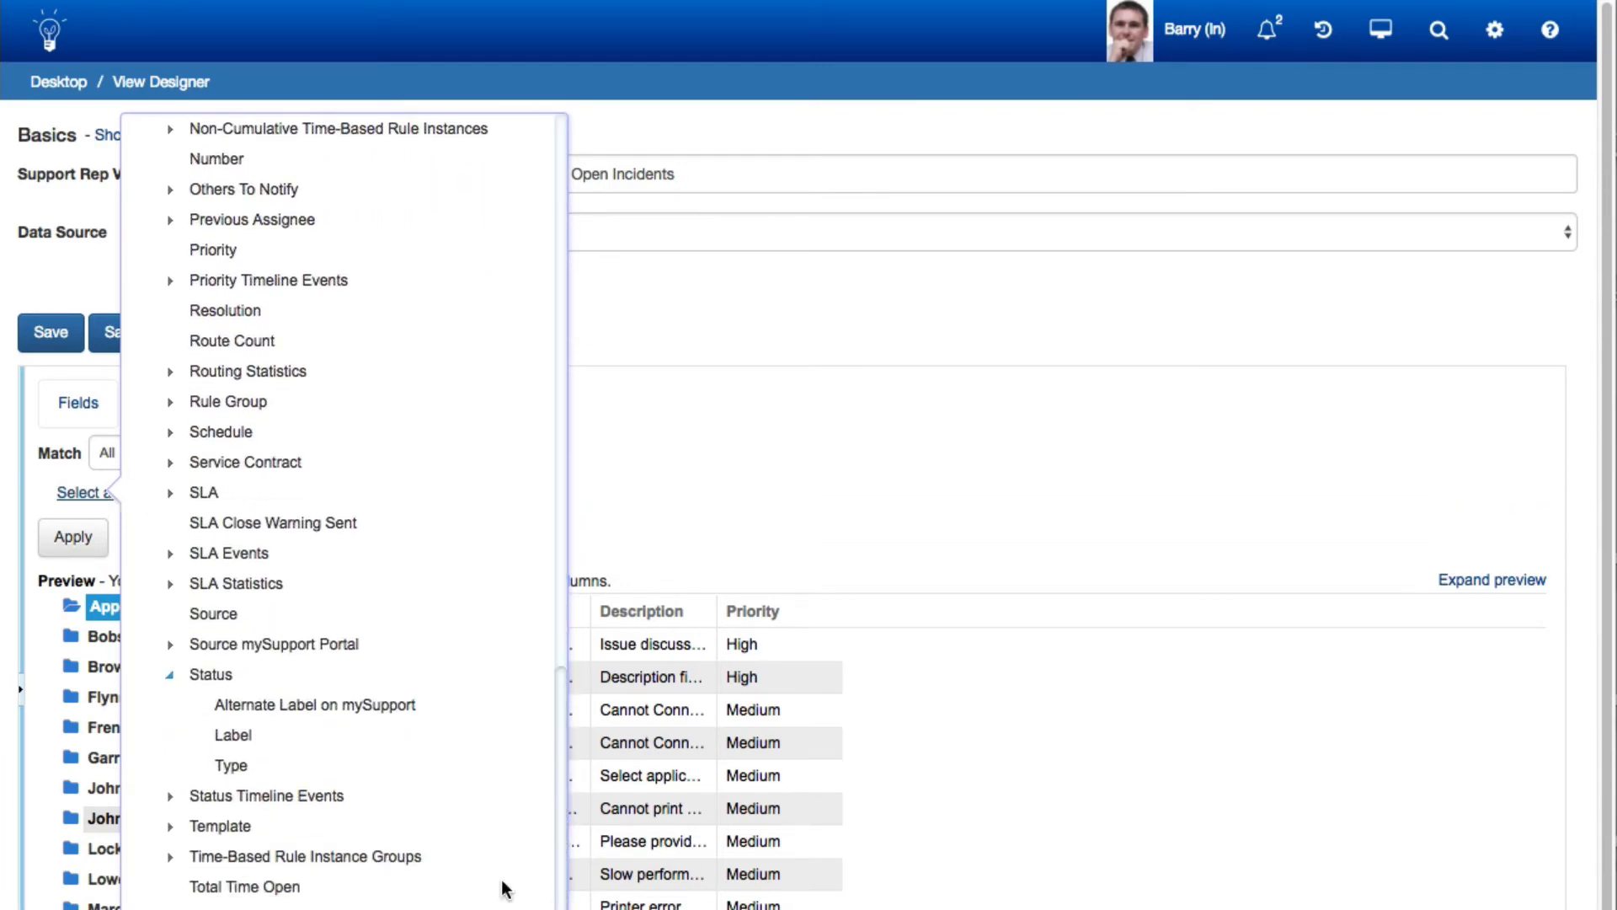
{"action": "left_click", "coordinate": [233, 766]}
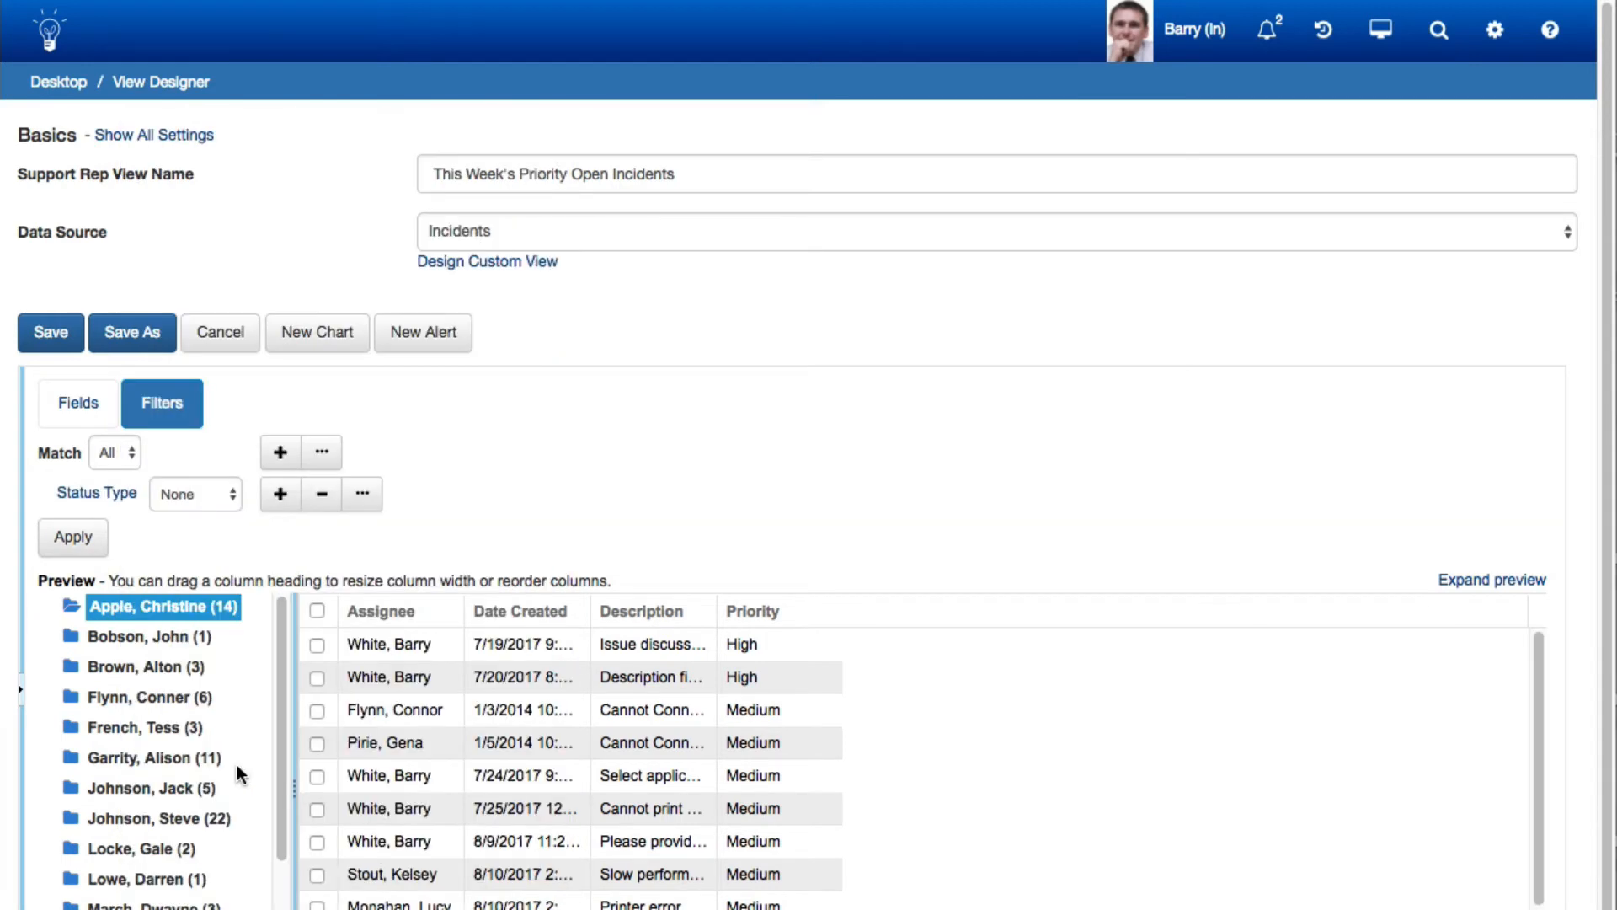
{"action": "left_click", "coordinate": [200, 493]}
{"action": "left_click", "coordinate": [200, 514]}
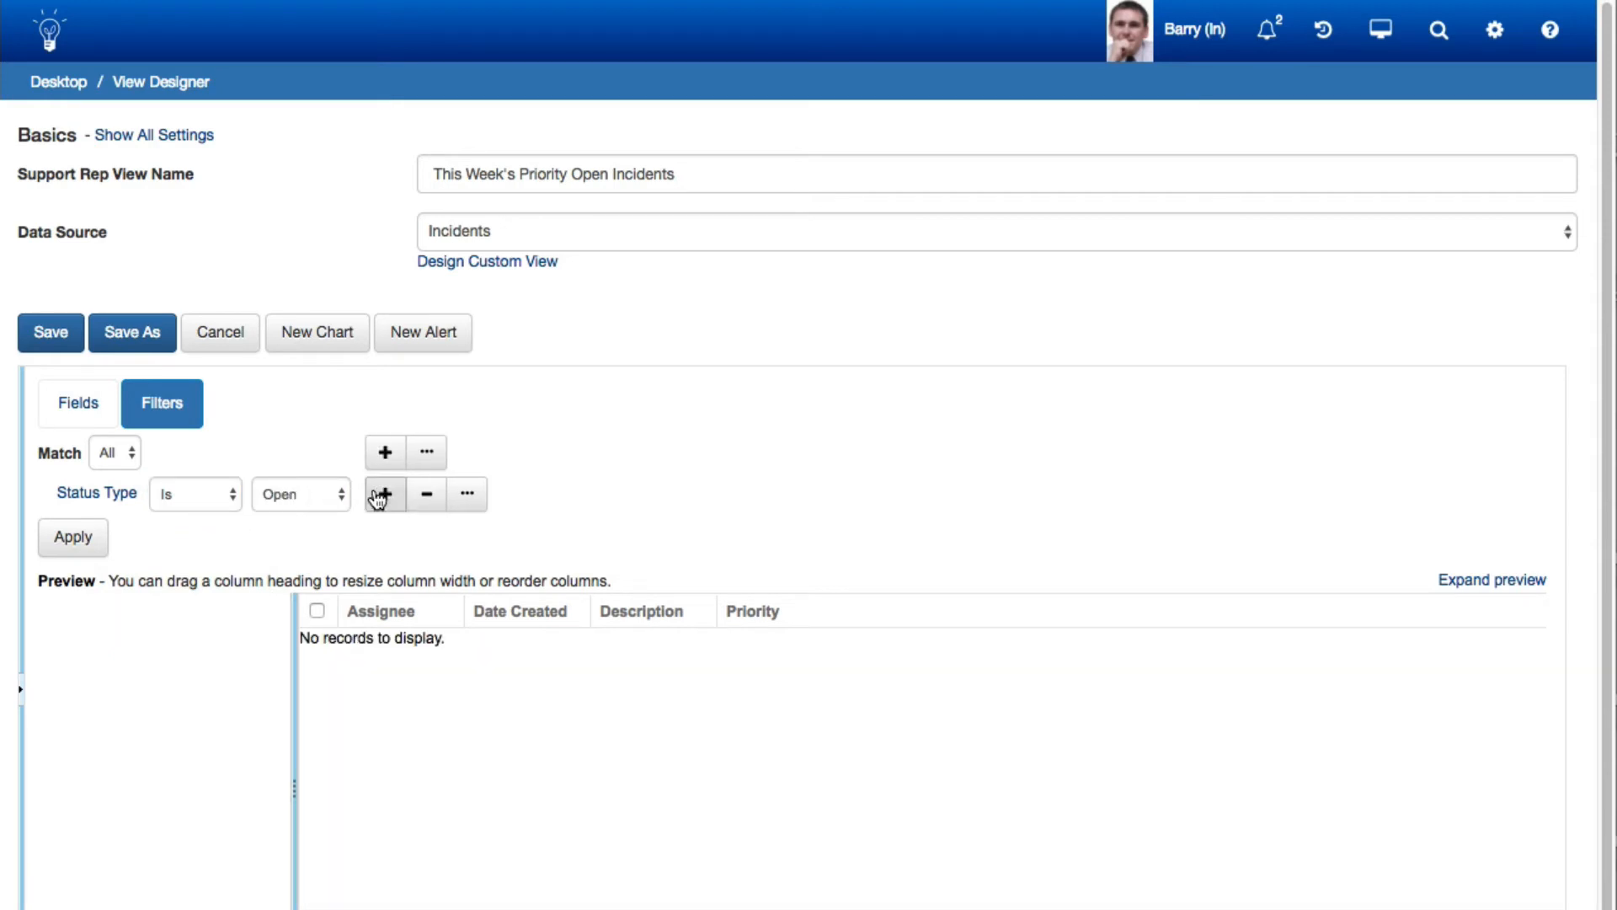
Add a second filter condition so that Priority Is Not Low
{"action": "left_click", "coordinate": [385, 496]}
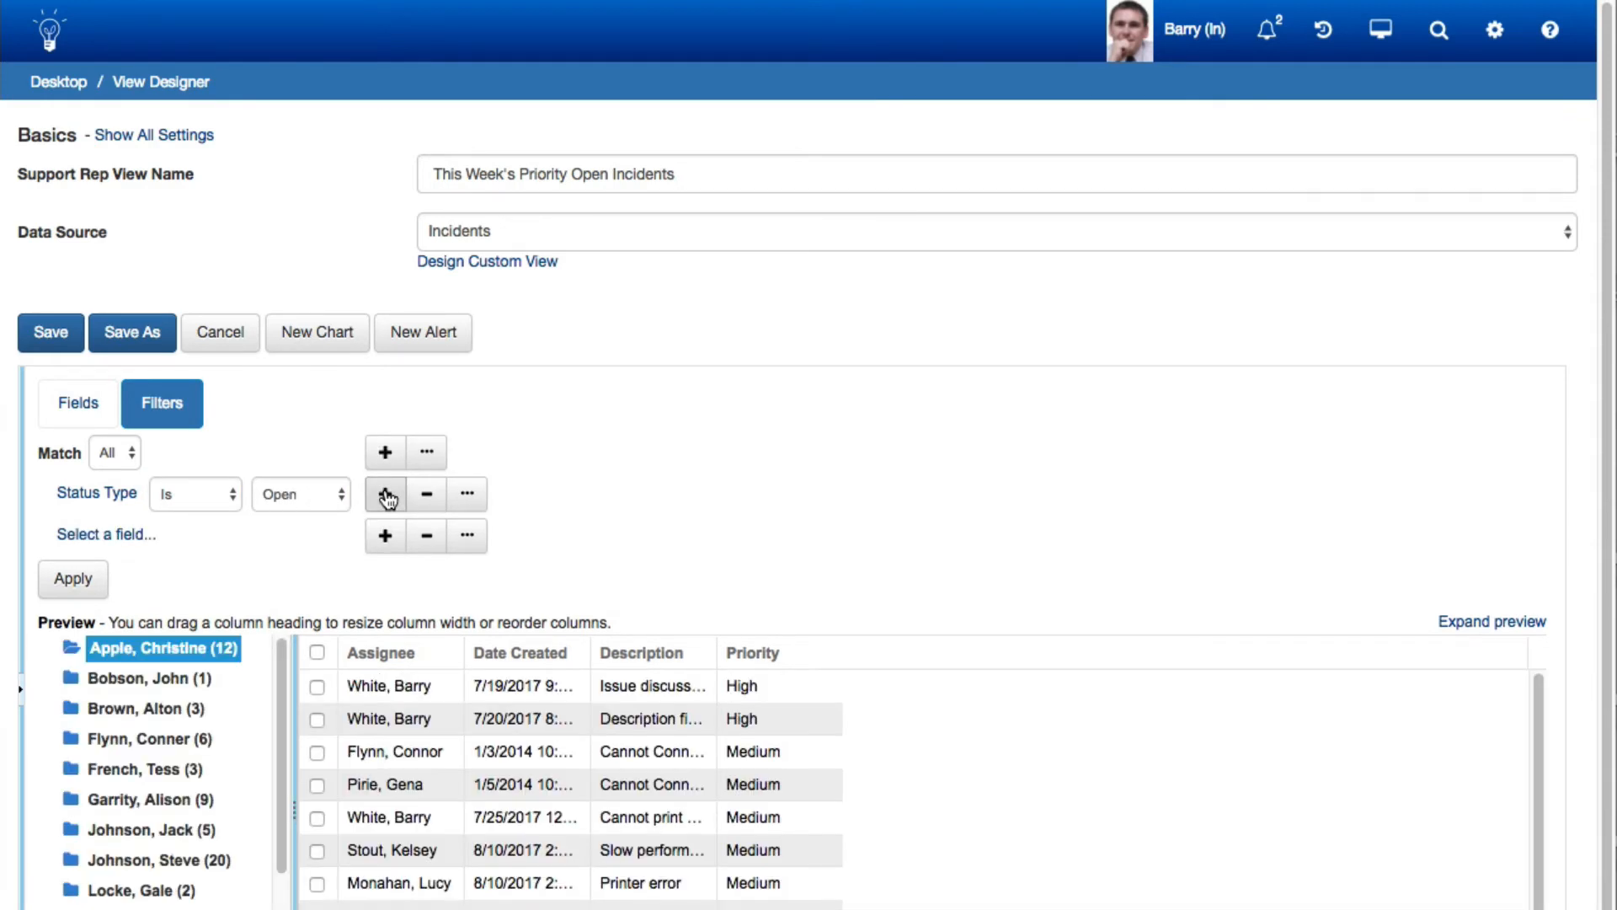
{"action": "left_click", "coordinate": [126, 536]}
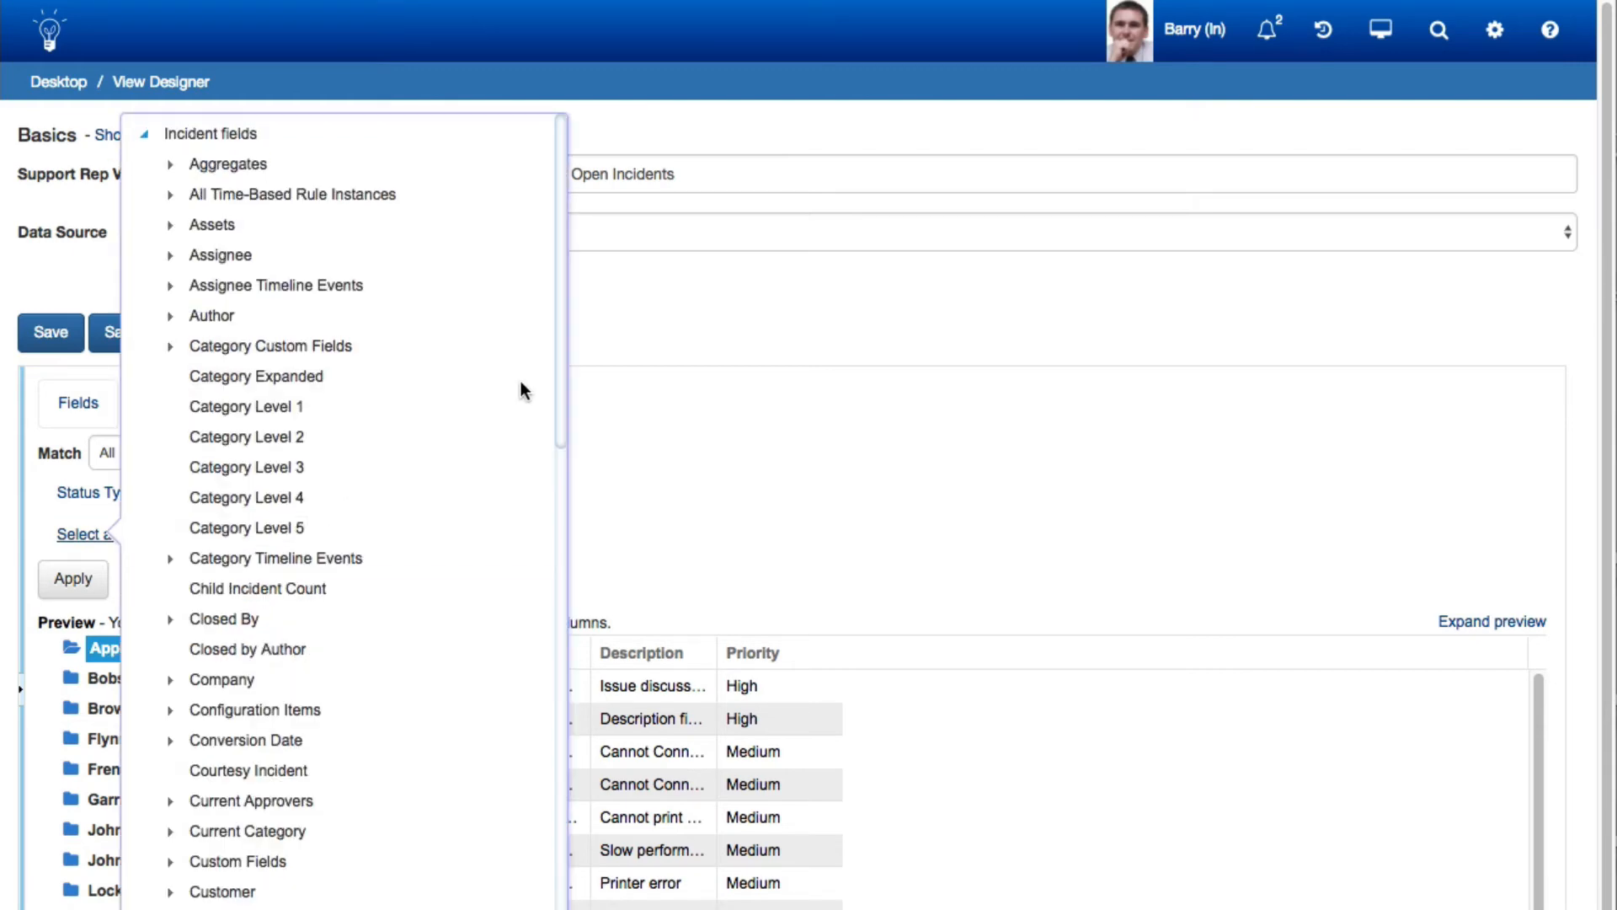
{"action": "left_click_drag", "start_coordinate": [561, 364], "coordinate": [556, 830]}
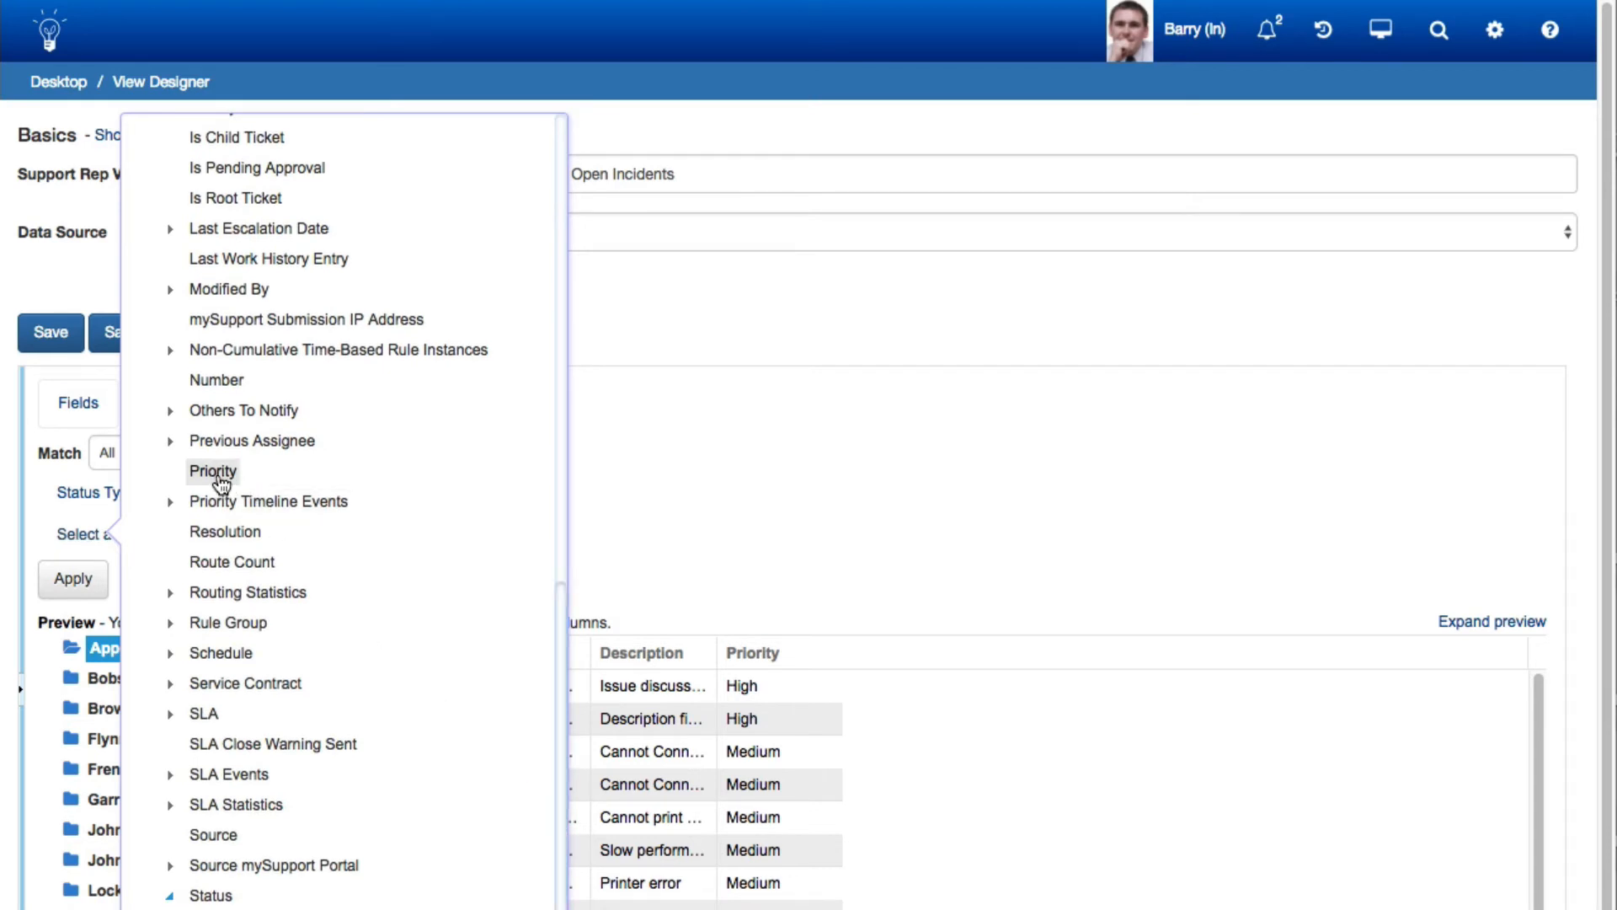
{"action": "left_click", "coordinate": [213, 471]}
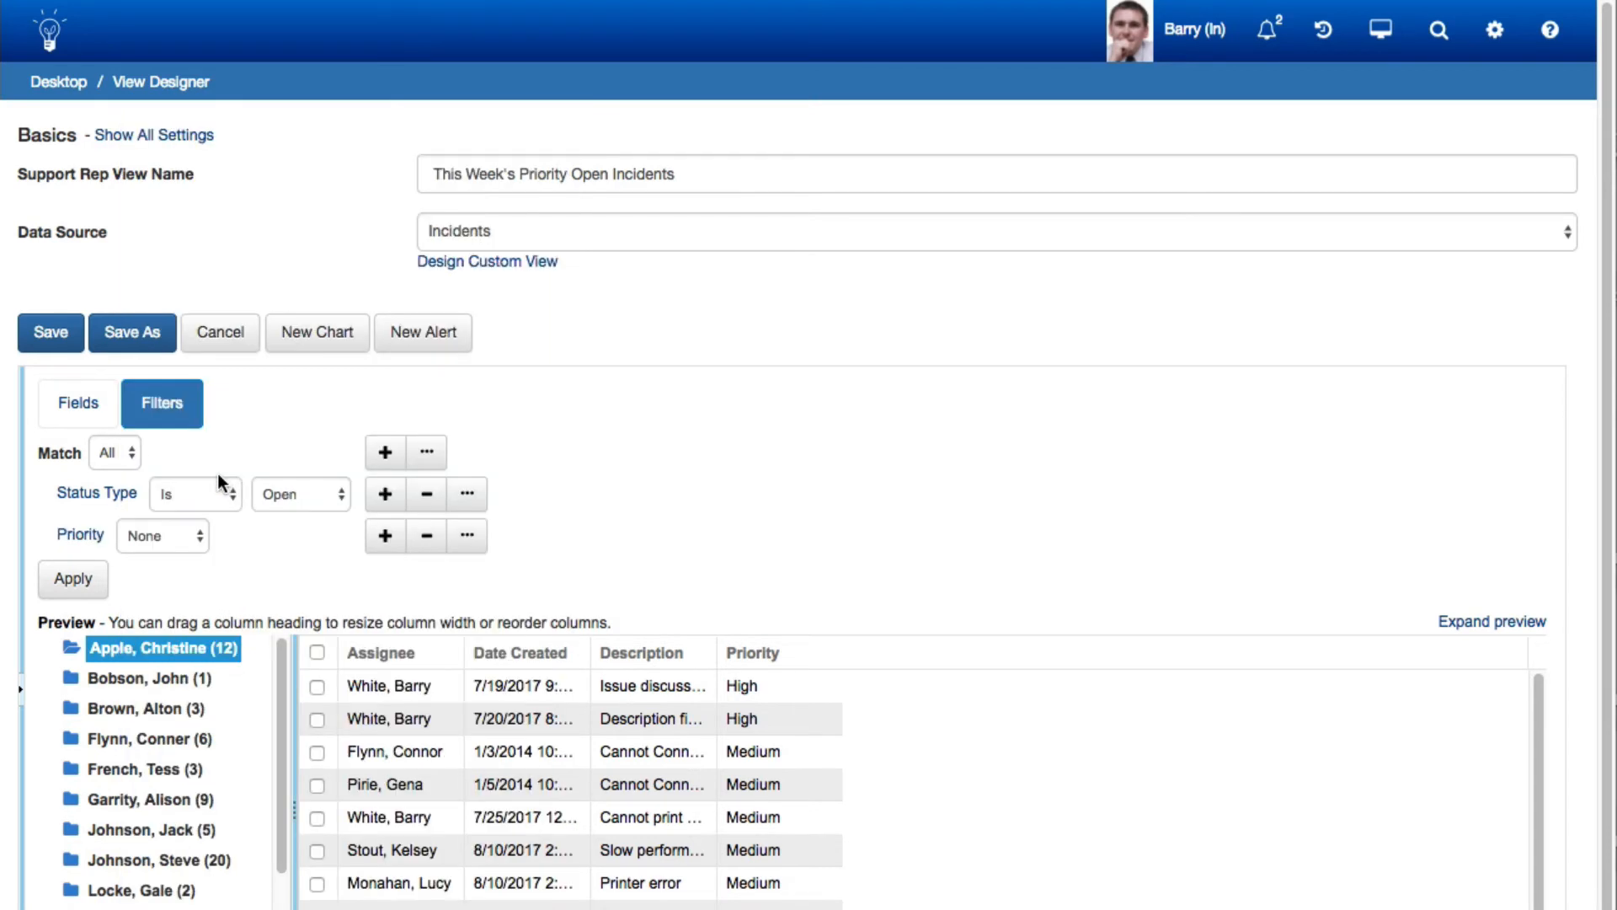
{"action": "left_click", "coordinate": [180, 538]}
{"action": "left_click", "coordinate": [181, 573]}
Add a third filter condition limiting Date Created to Current Week, and apply the filters to the preview
{"action": "left_click", "coordinate": [385, 539]}
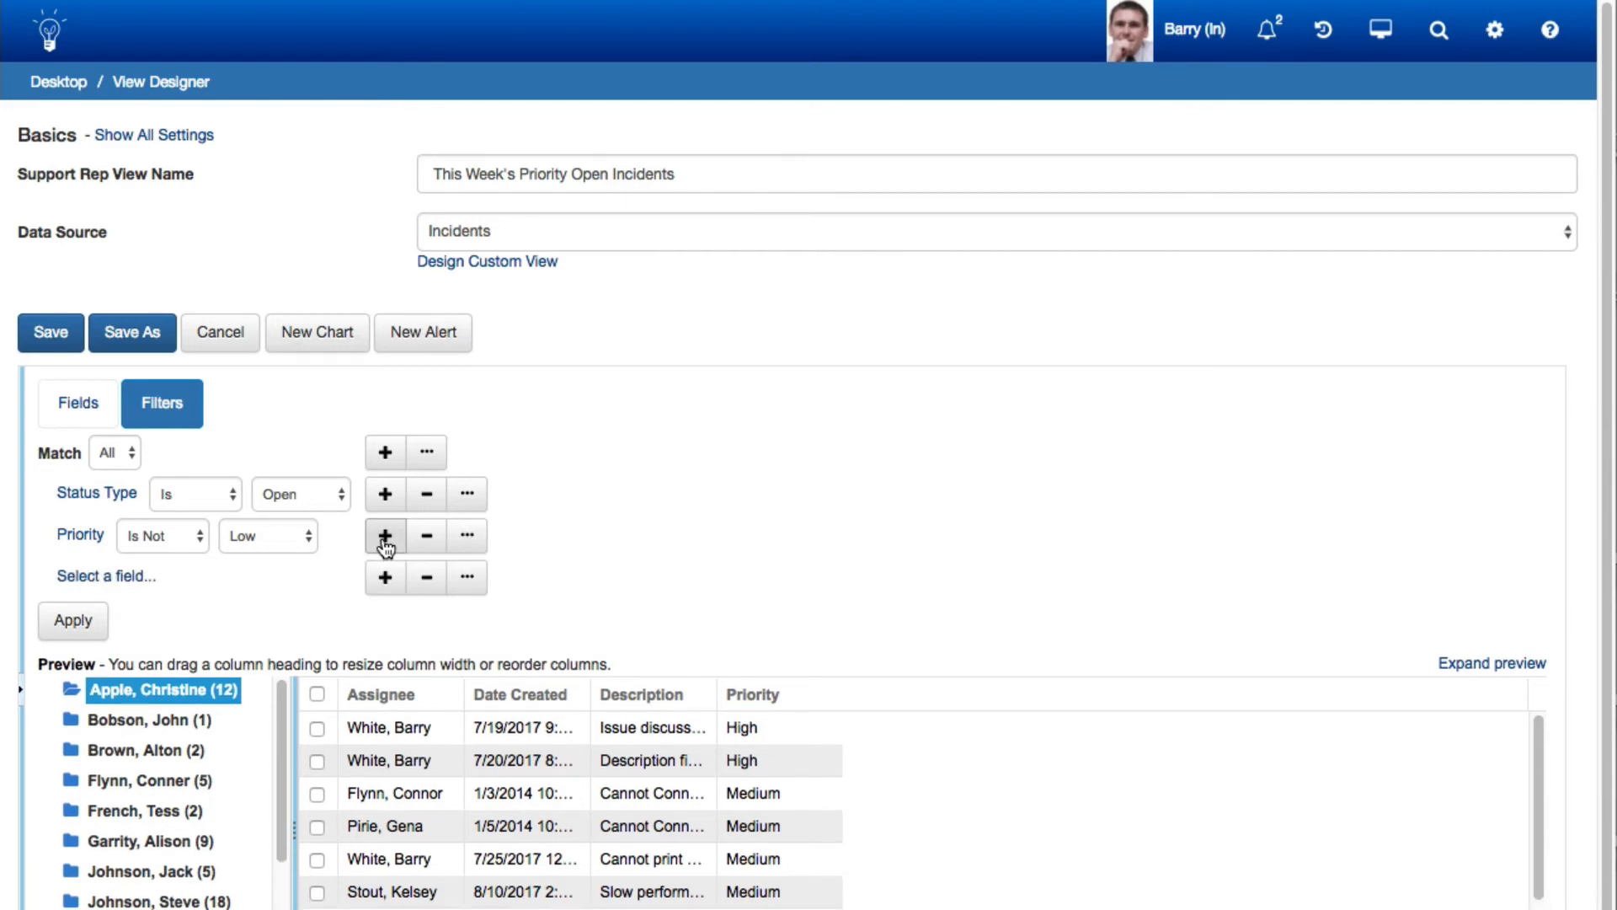
{"action": "left_click", "coordinate": [107, 578]}
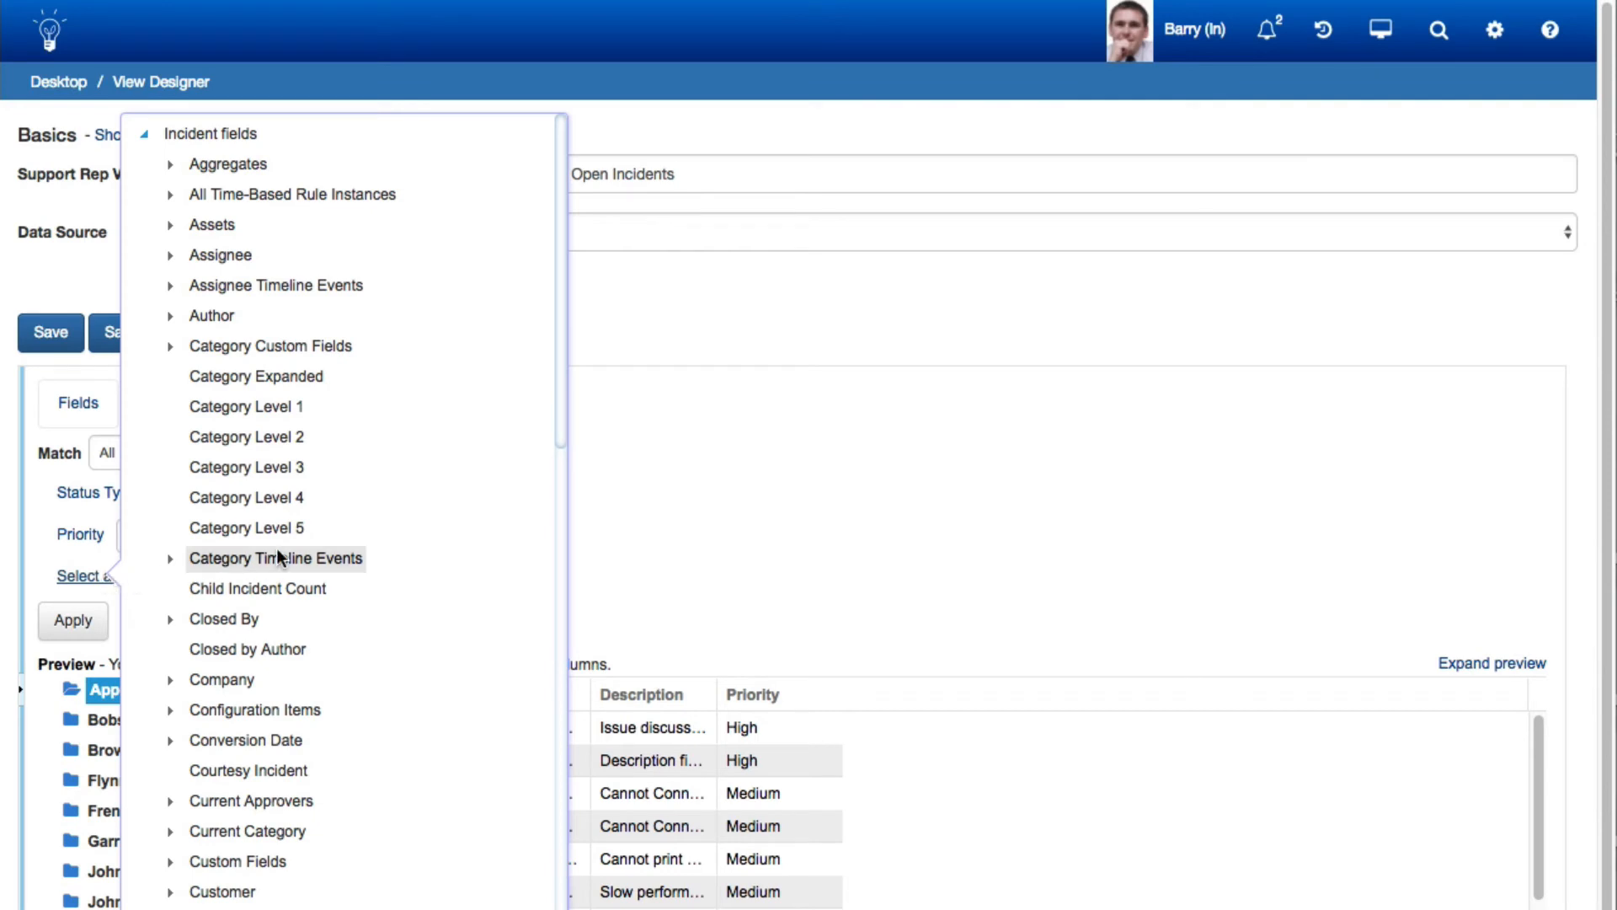
{"action": "scroll", "coordinate": [554, 408], "scroll_direction": "down", "scroll_amount": 1}
{"action": "left_click_drag", "start_coordinate": [554, 408], "coordinate": [564, 644]}
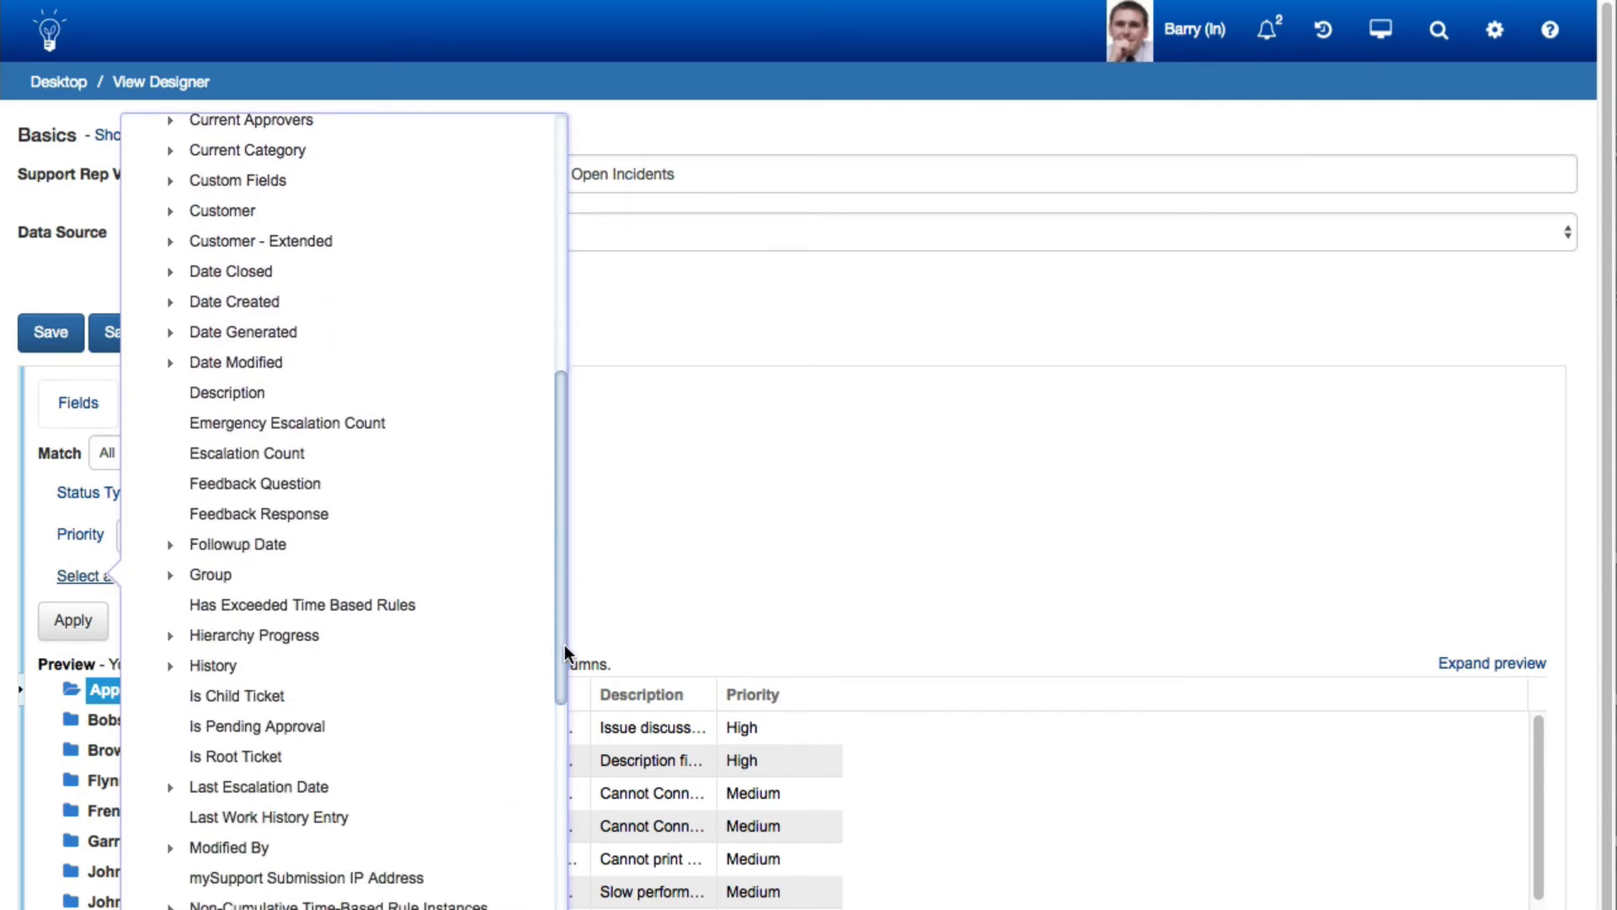
{"action": "left_click", "coordinate": [243, 304]}
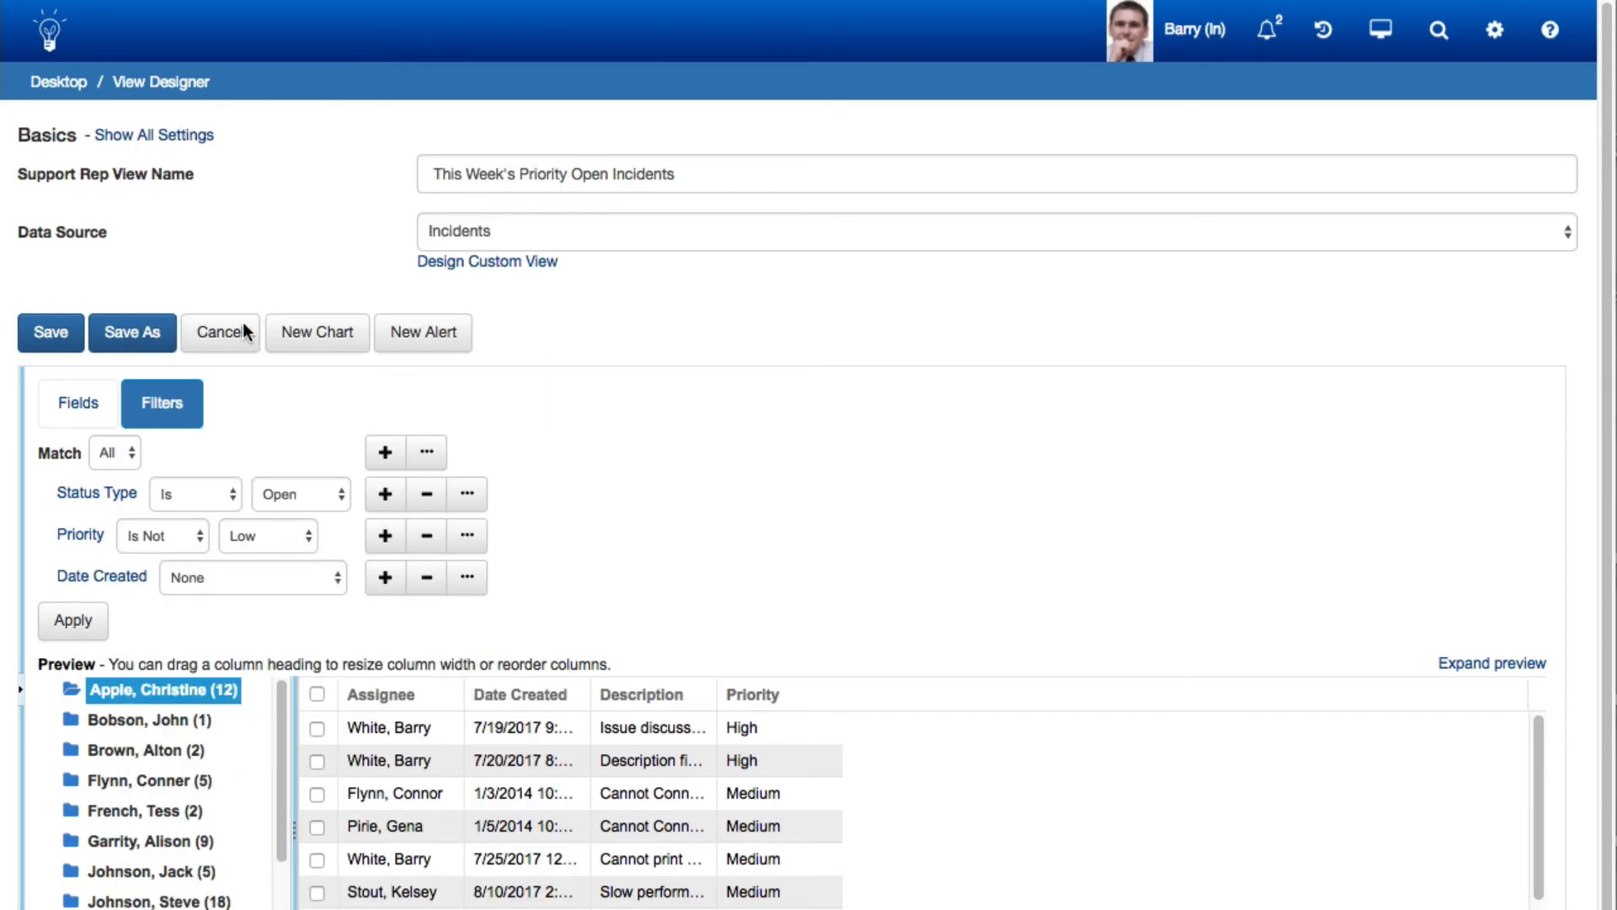
{"action": "left_click", "coordinate": [249, 578]}
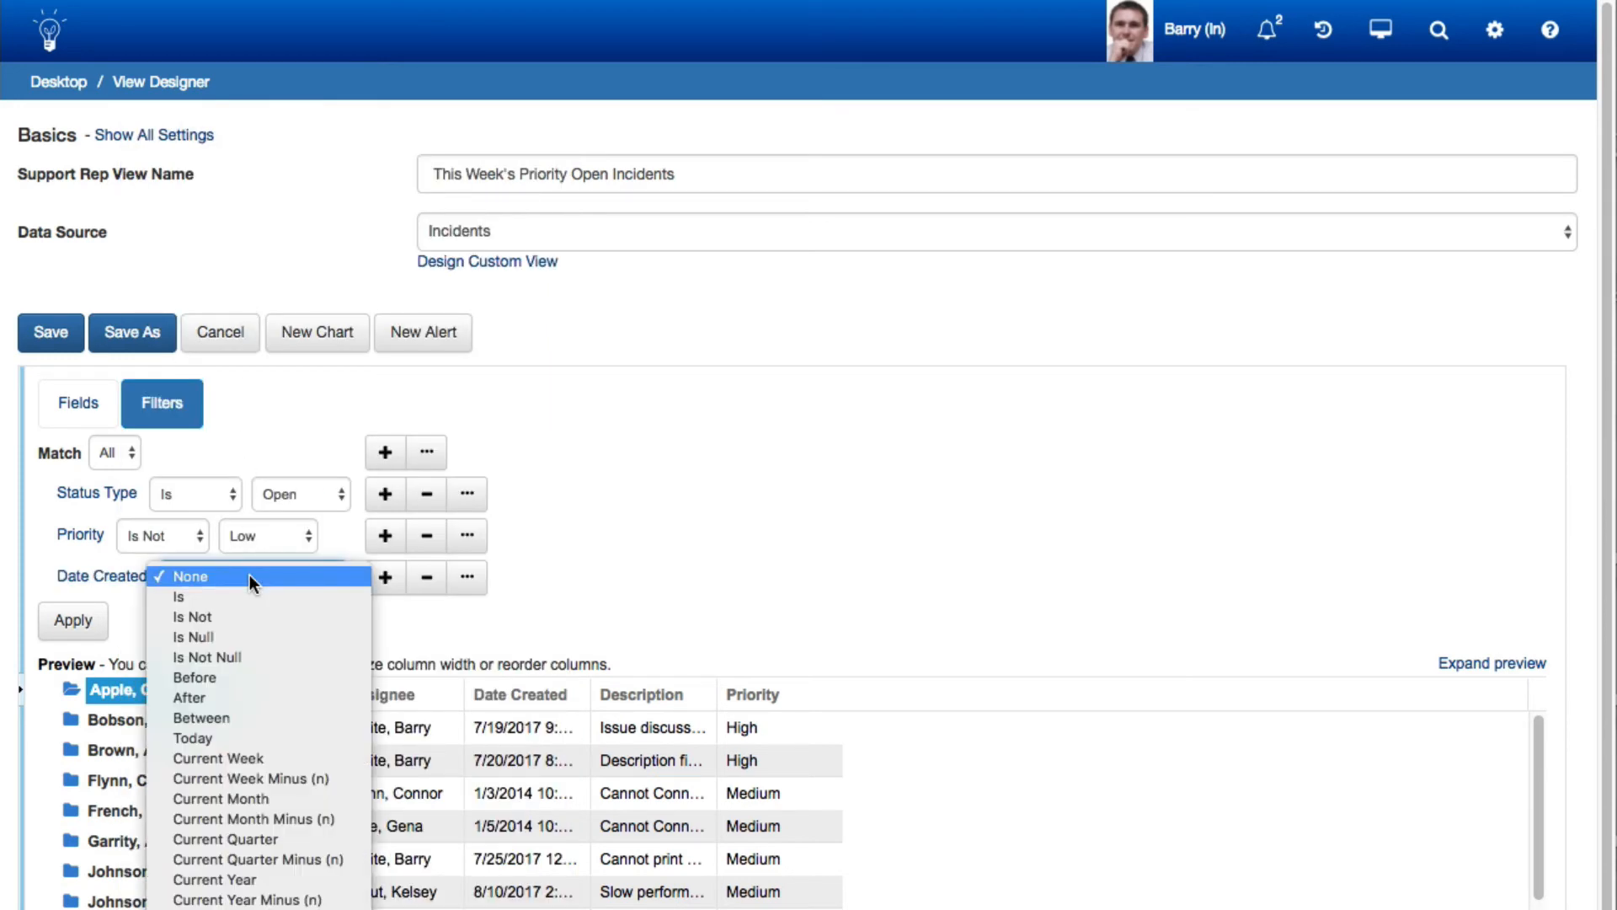
{"action": "left_click", "coordinate": [251, 757]}
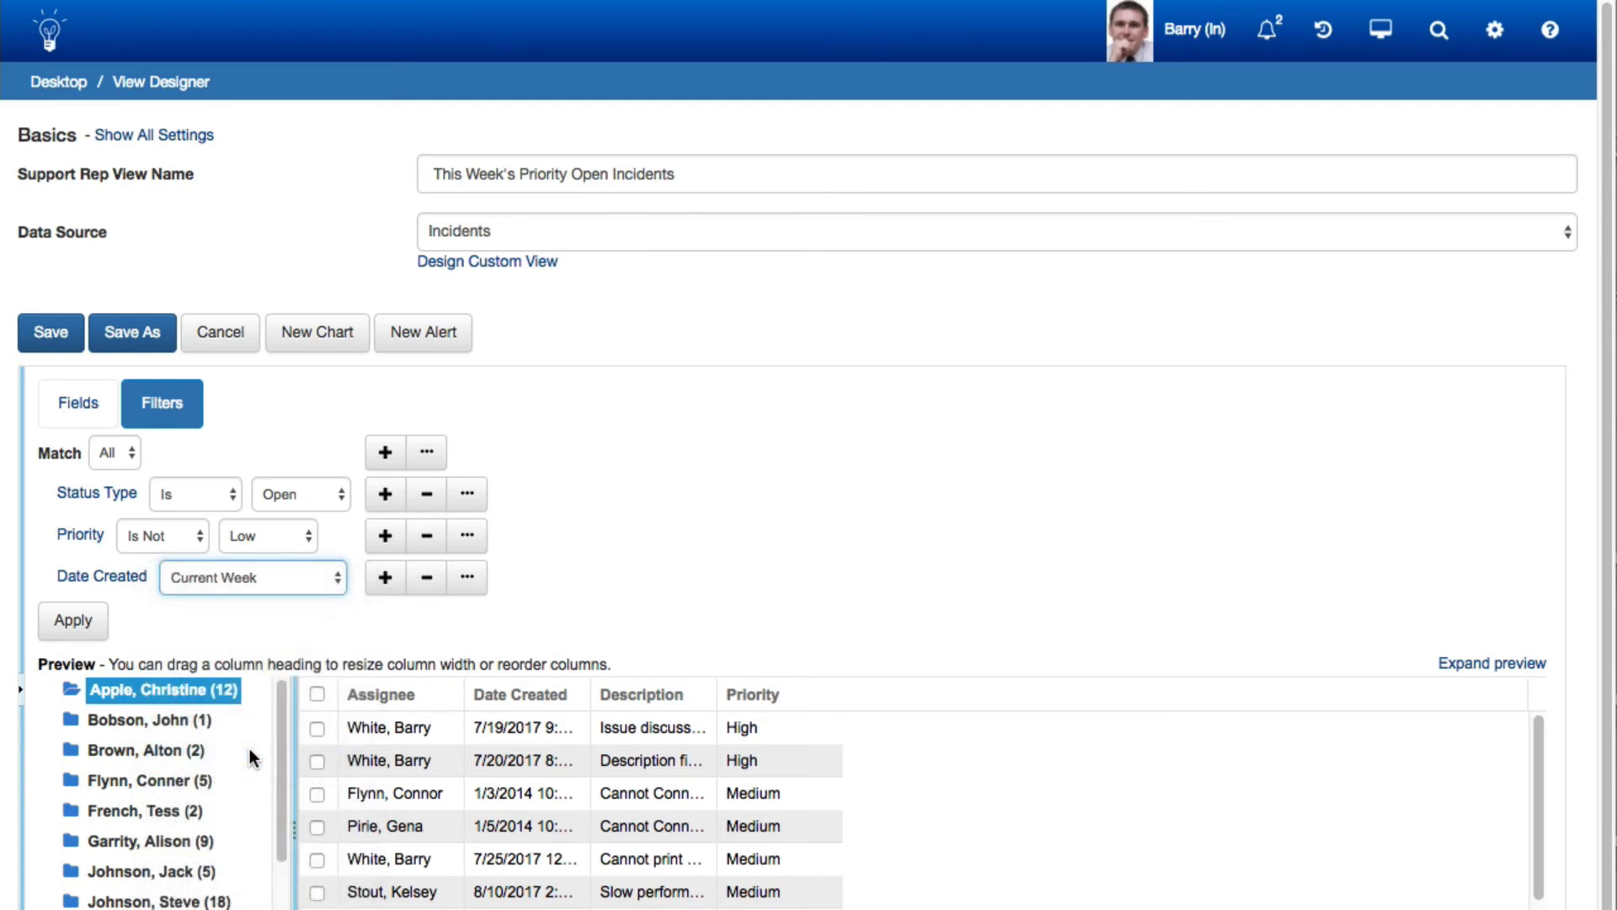
{"action": "left_click", "coordinate": [64, 623]}
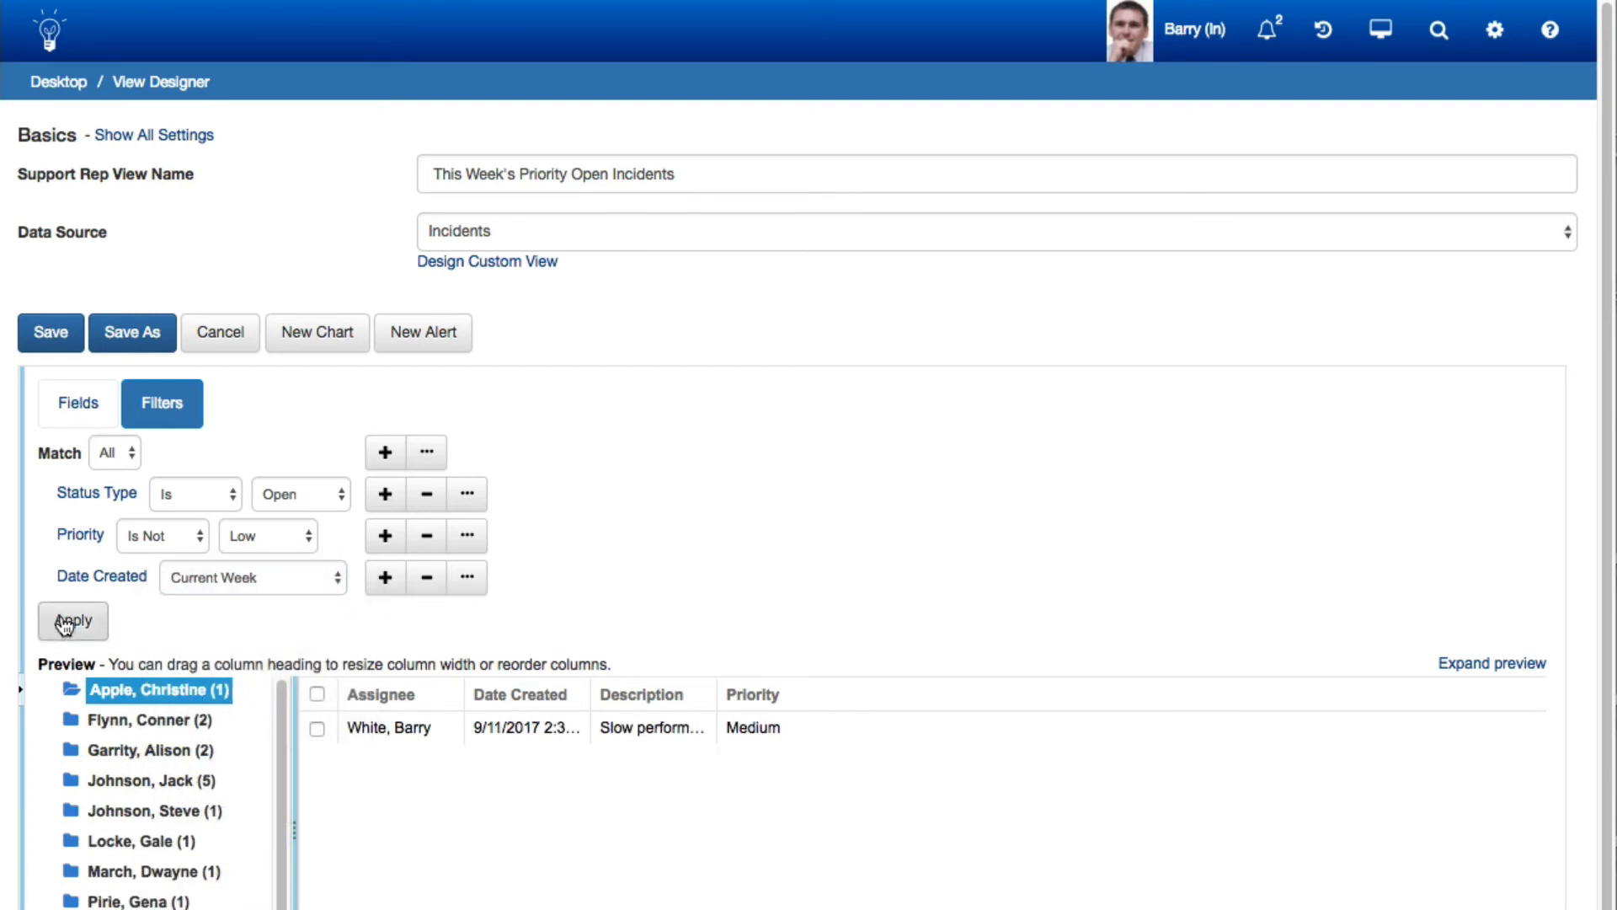
{"action": "left_click", "coordinate": [64, 623]}
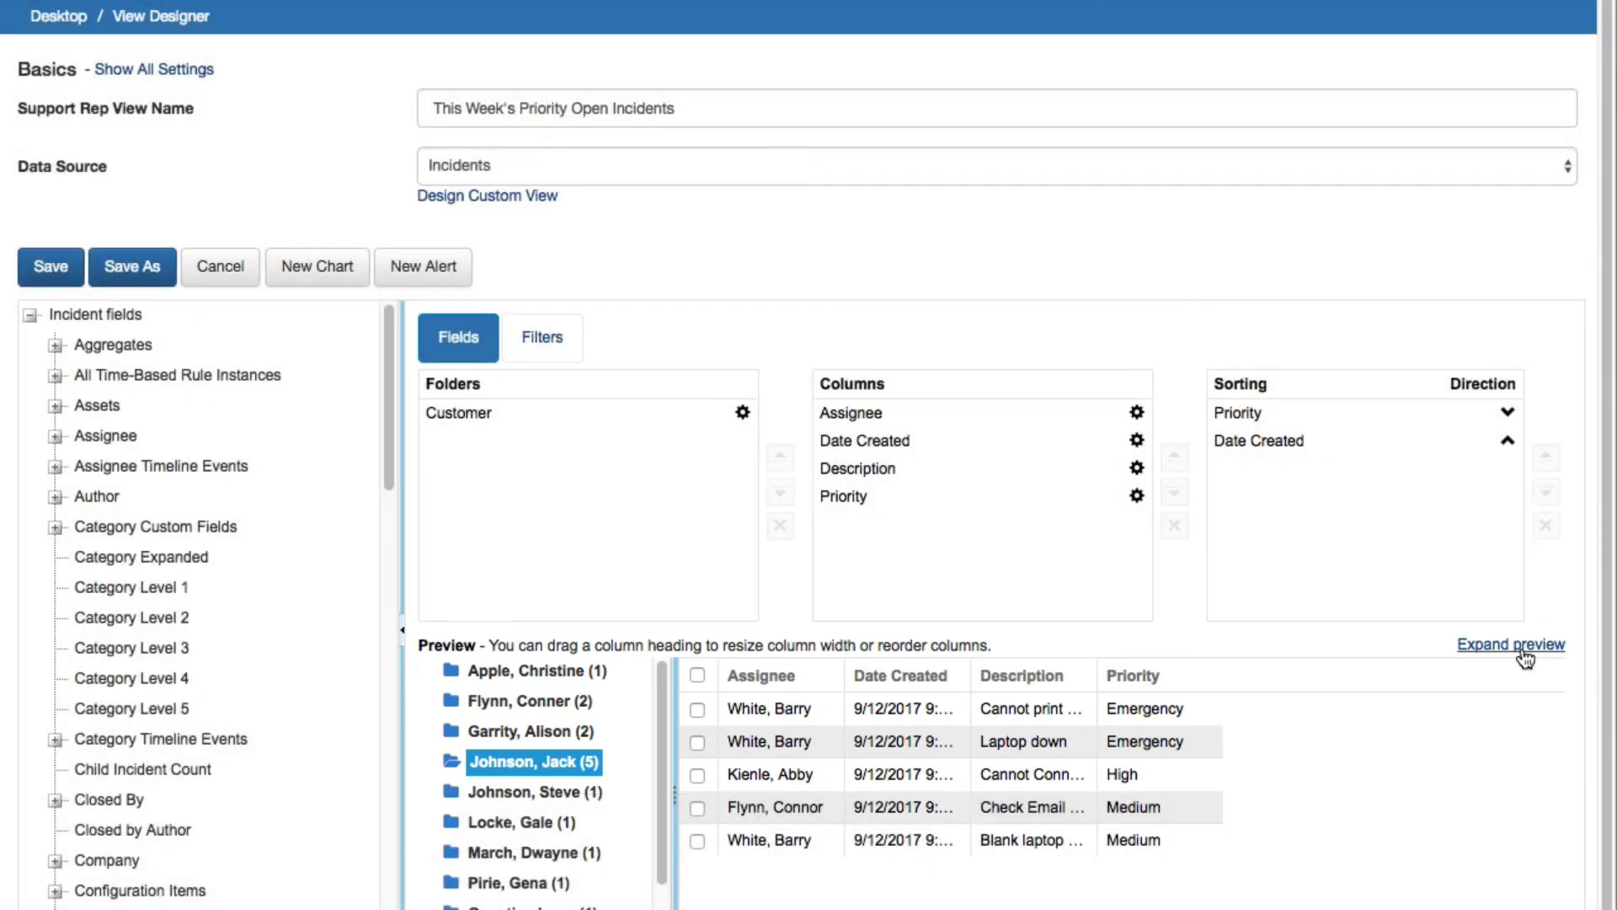
Widen the Description column in the expanded preview so the full descriptions fit, and save the view
{"action": "left_click", "coordinate": [1524, 645]}
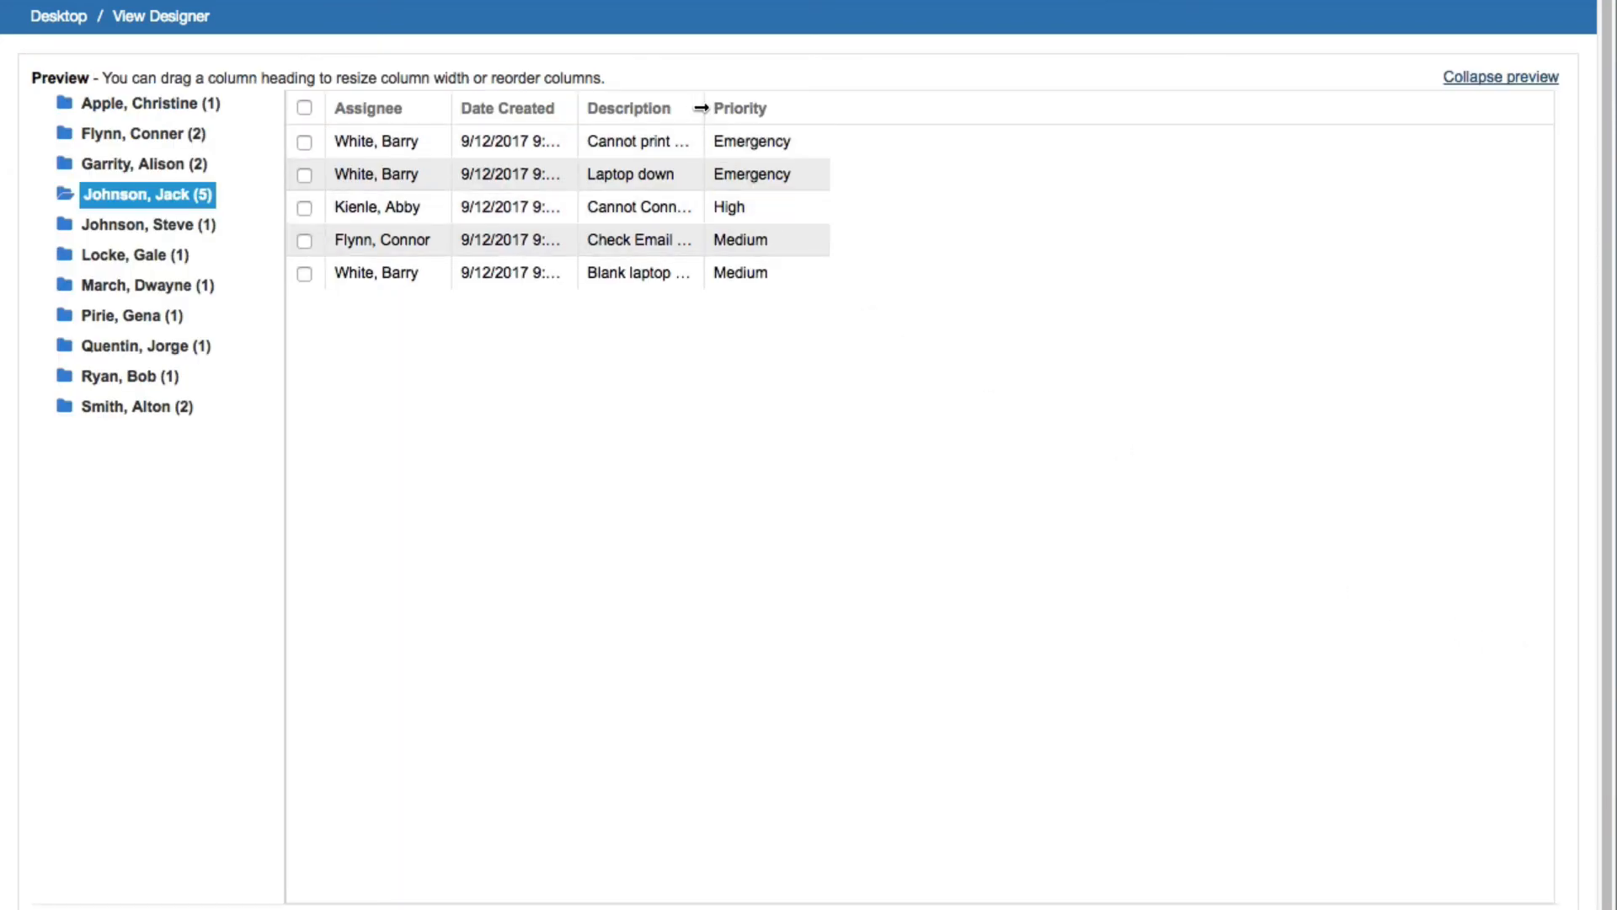
{"action": "left_click_drag", "start_coordinate": [702, 107], "coordinate": [928, 101]}
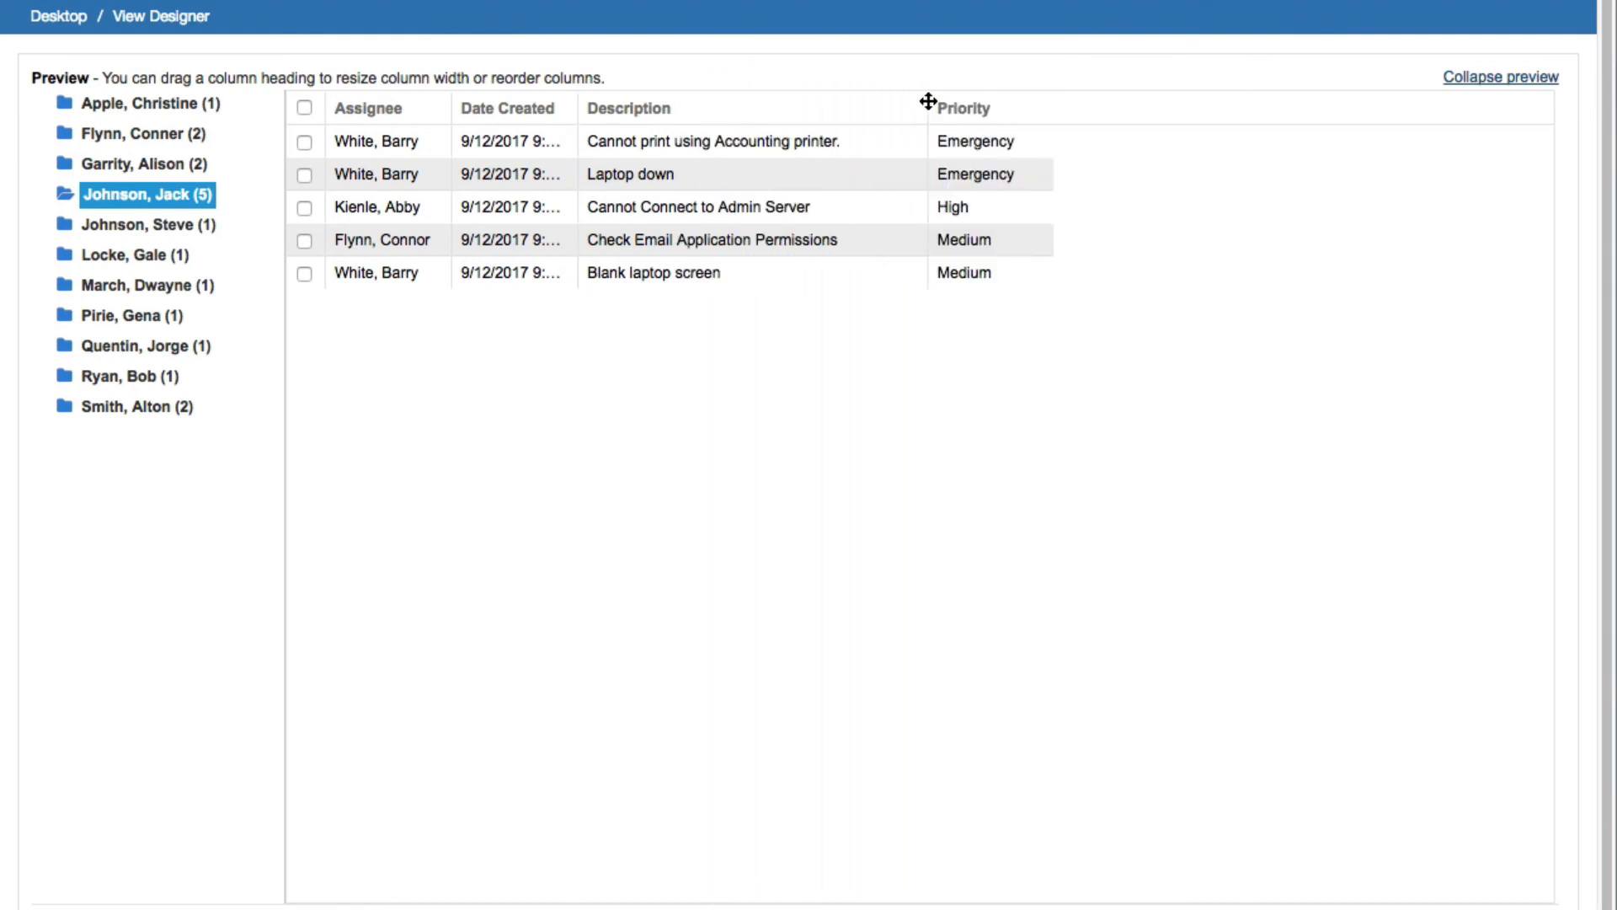
{"action": "left_click", "coordinate": [1479, 99]}
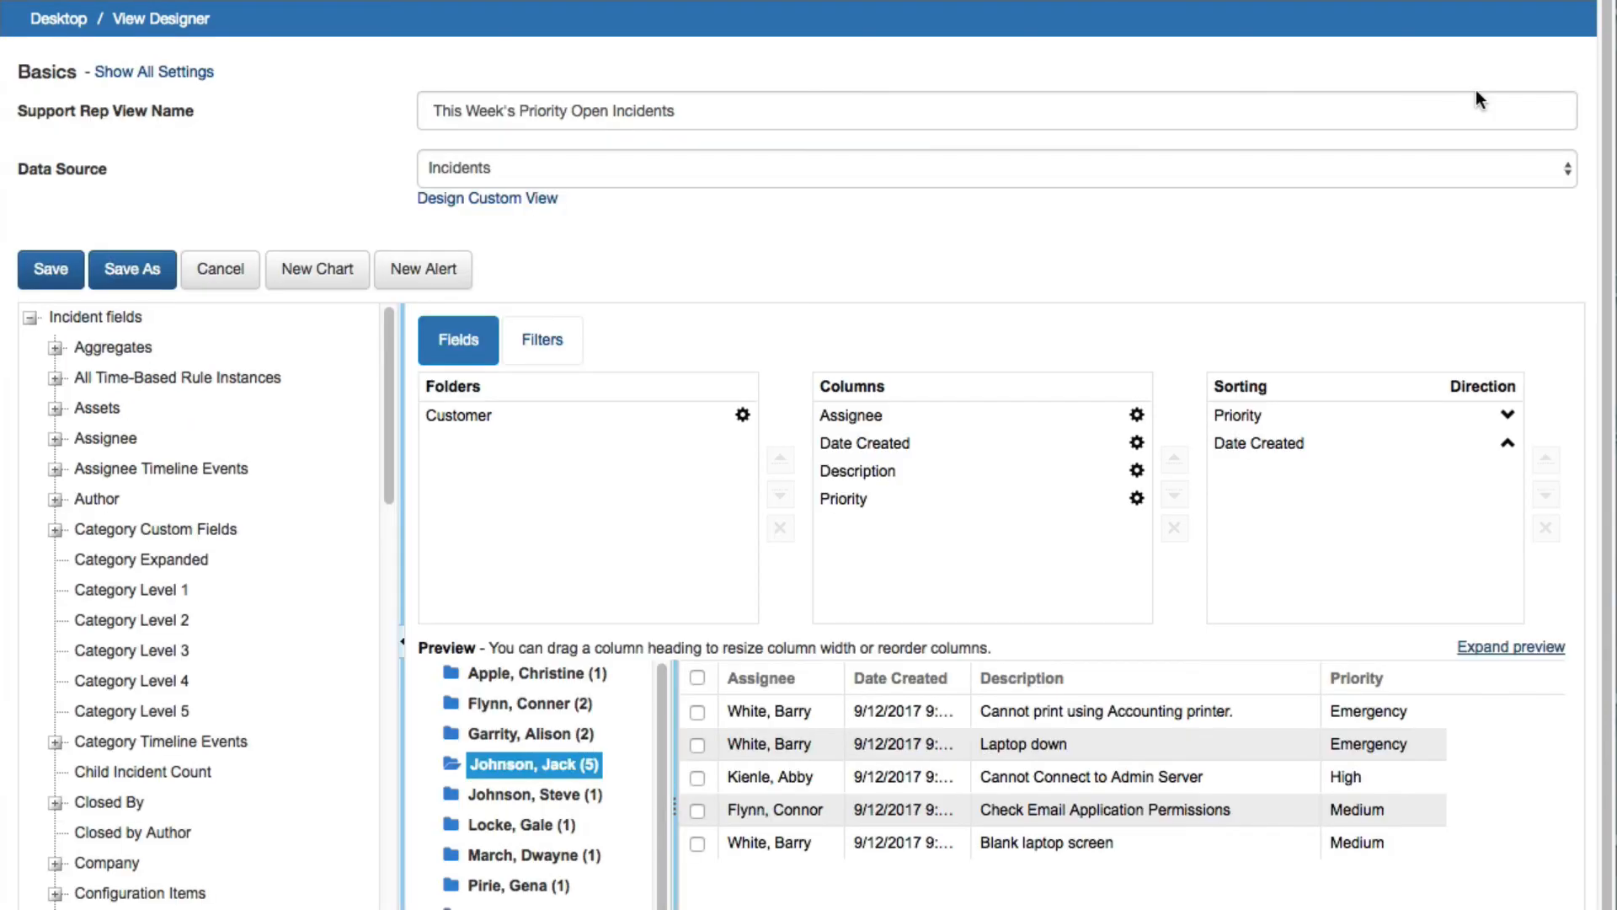
{"action": "left_click", "coordinate": [52, 283]}
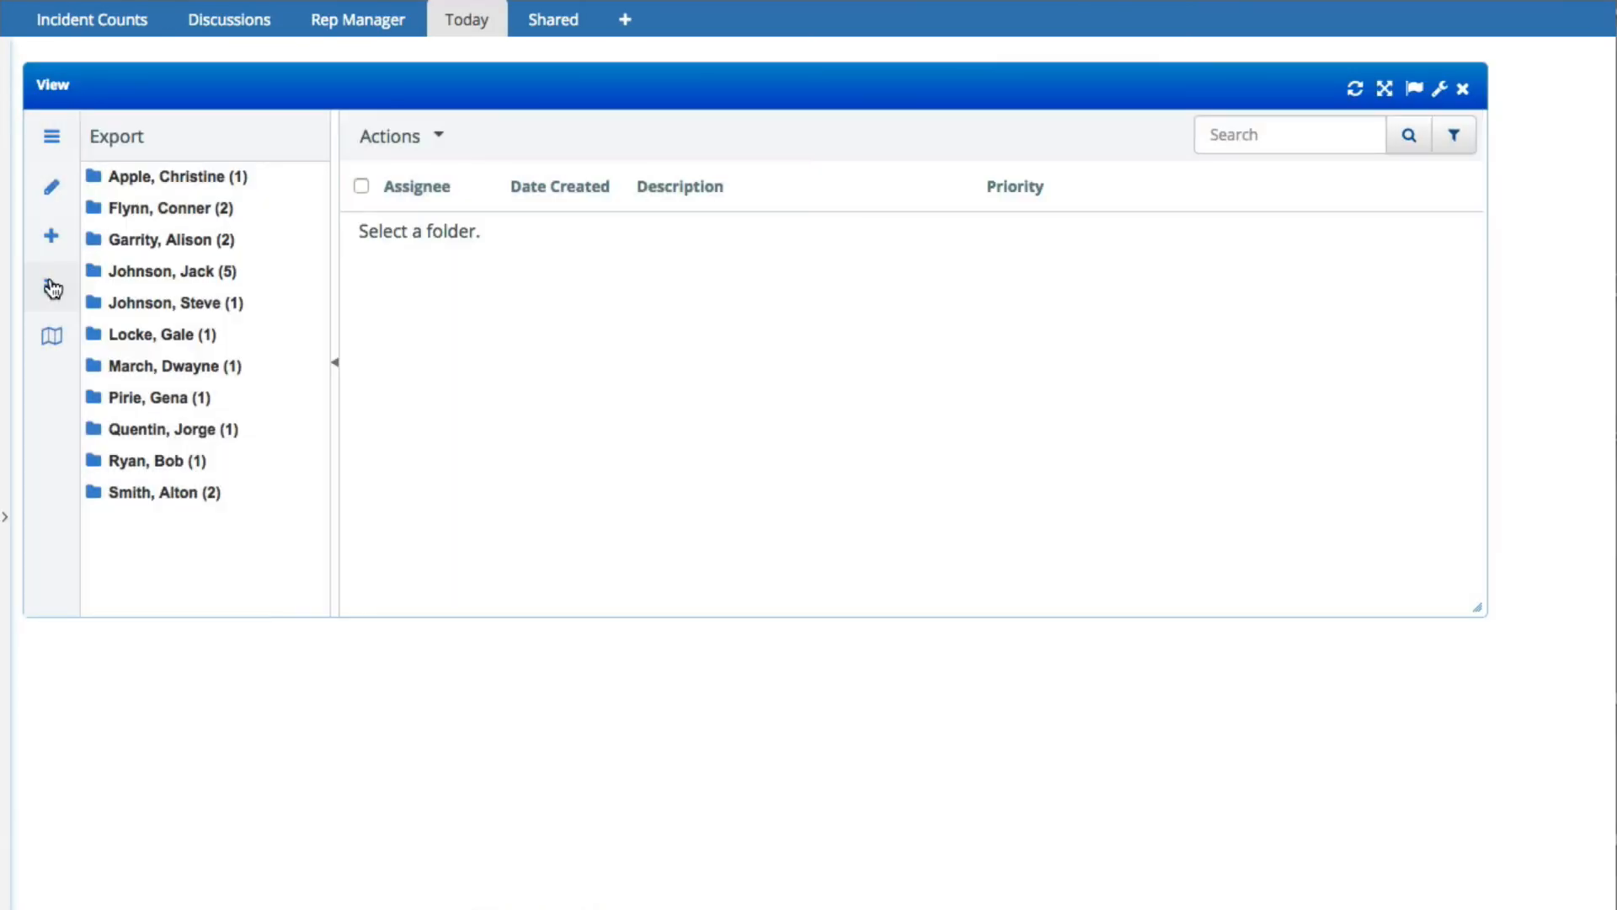
Open the fourth customer folder in the saved view on the desktop, and reopen the view's design for editing
{"action": "left_click", "coordinate": [117, 278]}
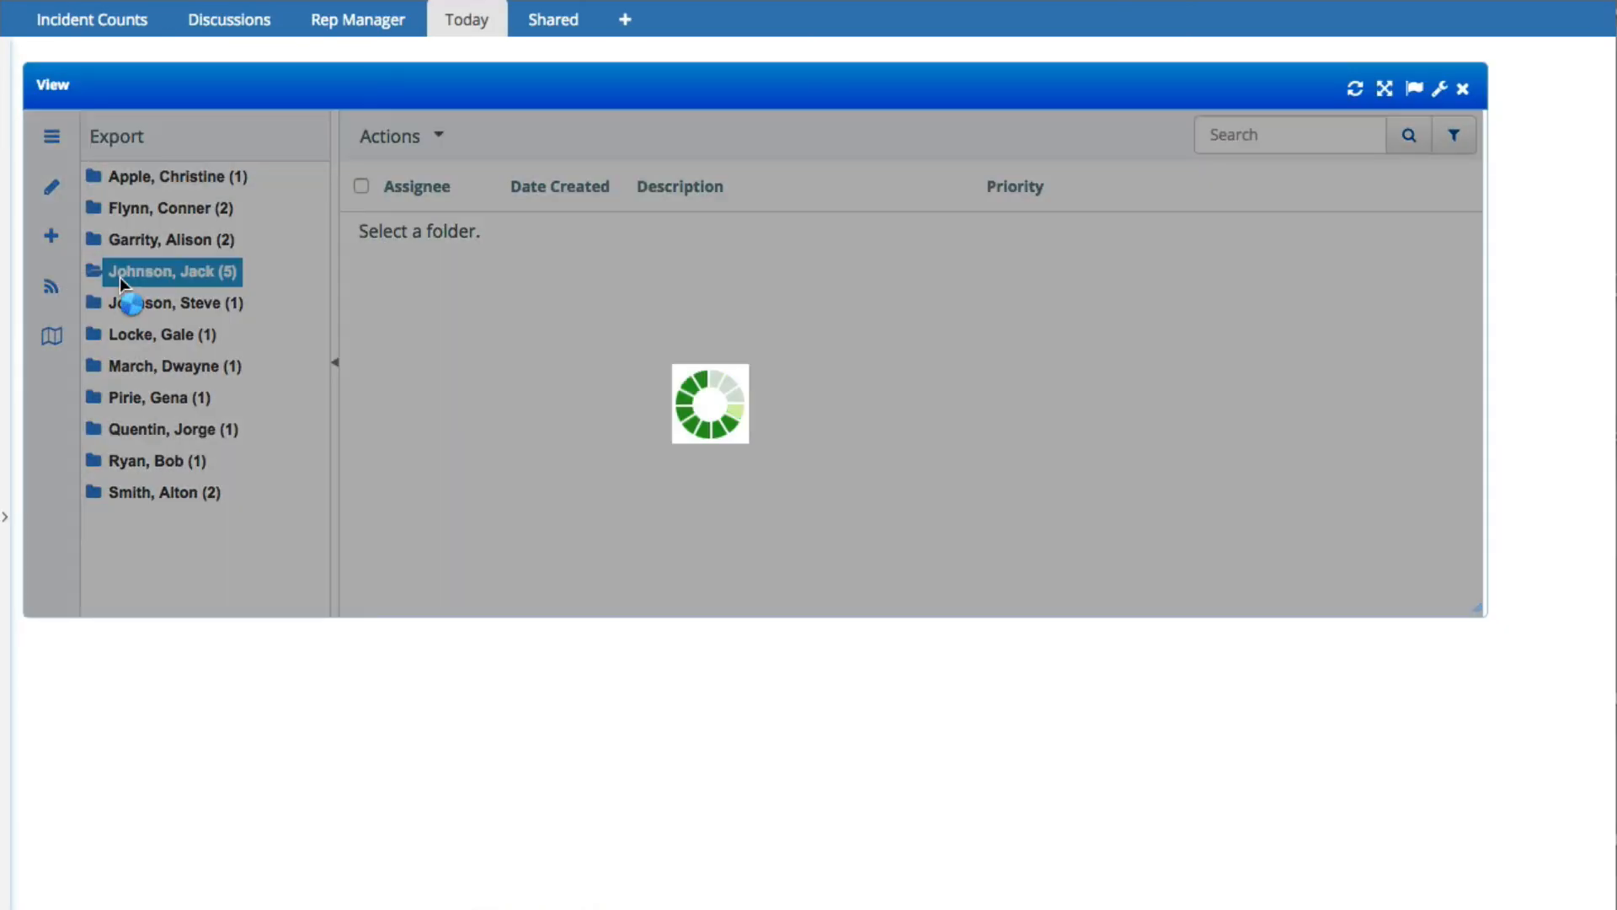
{"action": "left_click", "coordinate": [51, 187]}
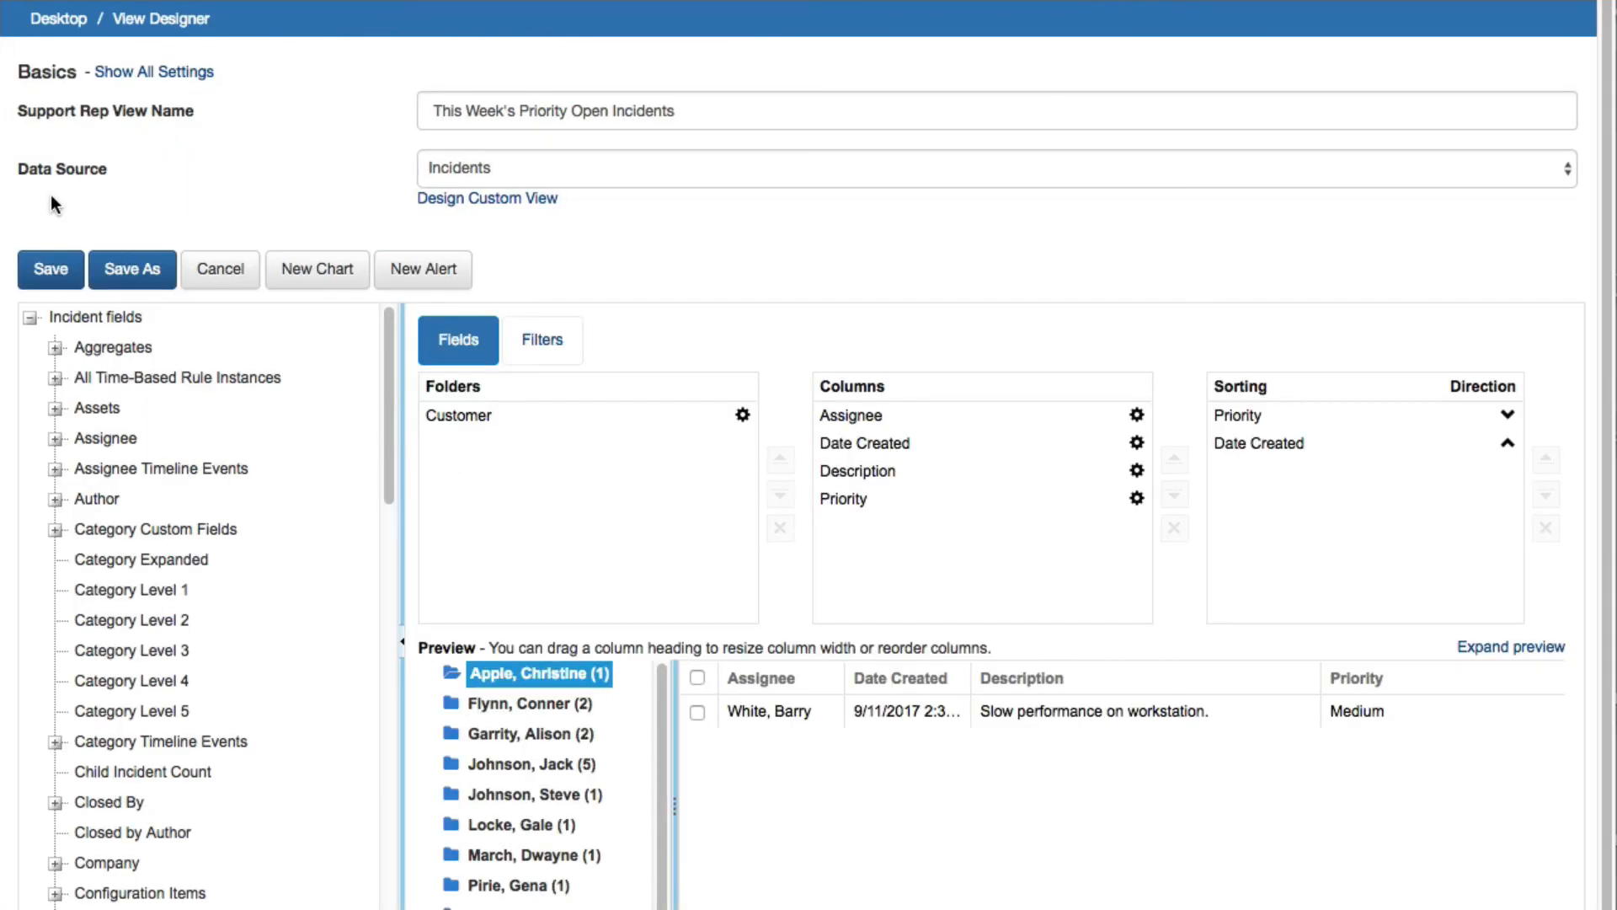